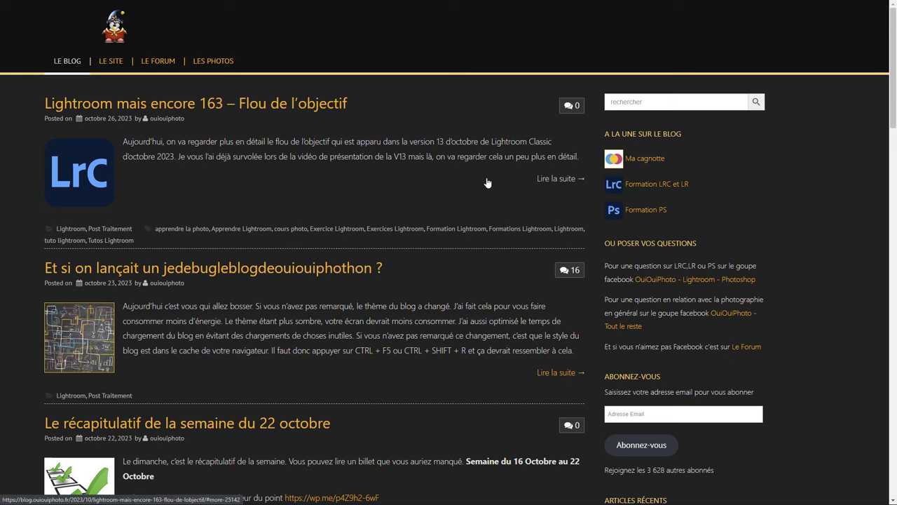
- Open the 'Un bon gros stock d'idées…' post from the OuiOuiPhoto blog home page
scroll(487, 182, "down", 2)
scroll(488, 183, "down", 2)
scroll(487, 182, "down", 2)
scroll(488, 182, "down", 1)
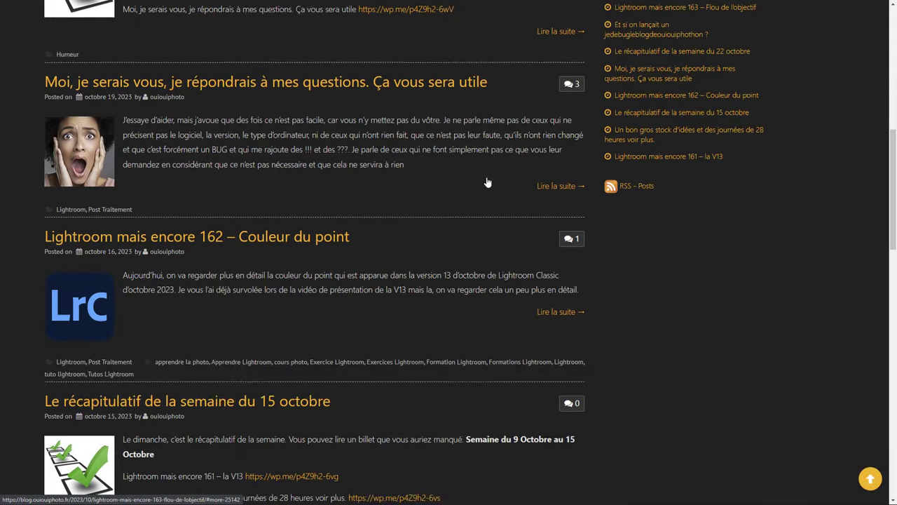
scroll(488, 182, "down", 2)
scroll(488, 182, "down", 3)
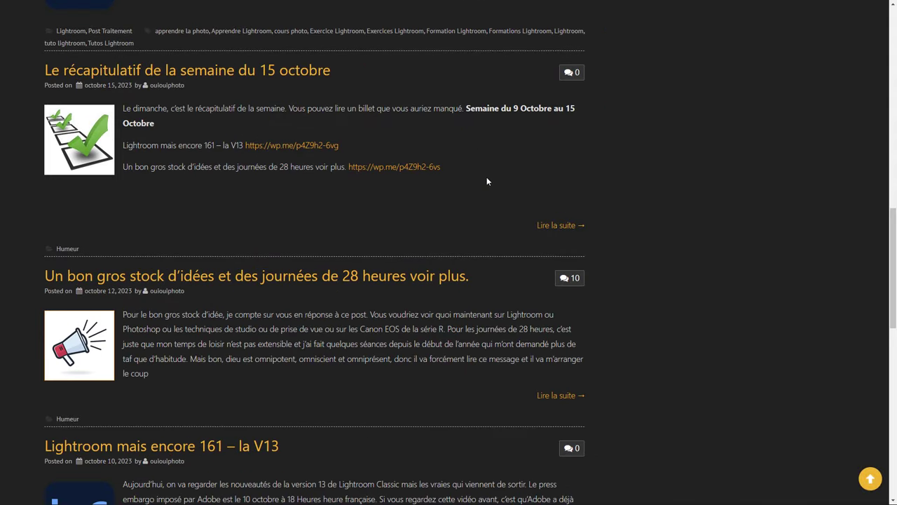
left_click(354, 281)
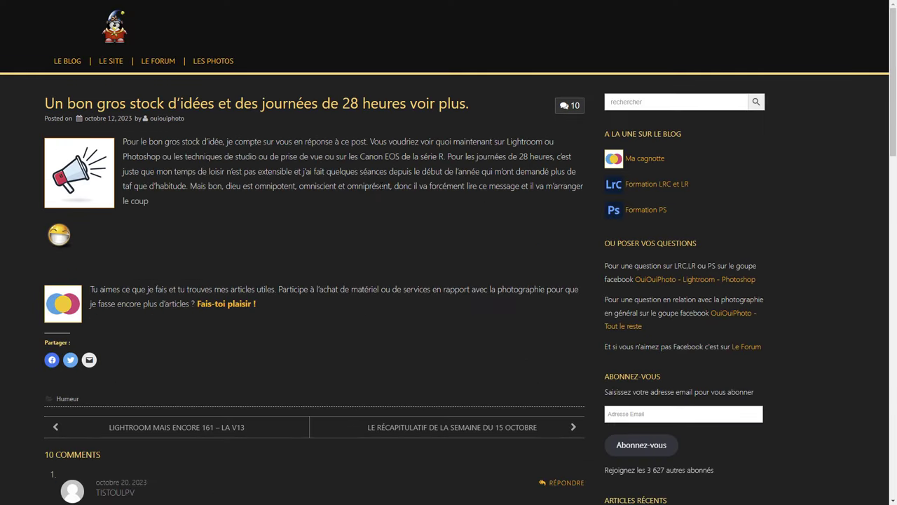
- Scroll down the post to its reader comments section
scroll(304, 202, "down", 2)
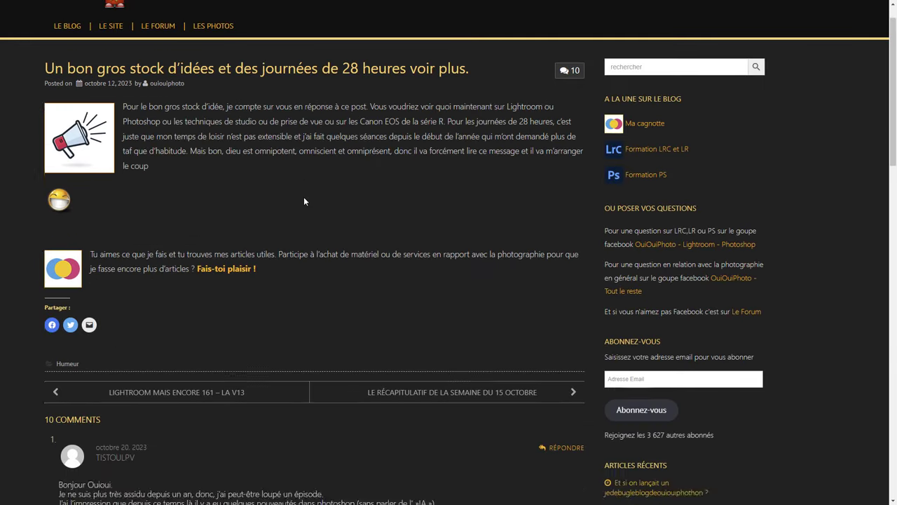
scroll(304, 201, "down", 3)
scroll(304, 202, "down", 3)
scroll(303, 201, "down", 1)
scroll(304, 201, "down", 1)
scroll(304, 201, "down", 2)
scroll(303, 201, "down", 1)
scroll(304, 200, "down", 1)
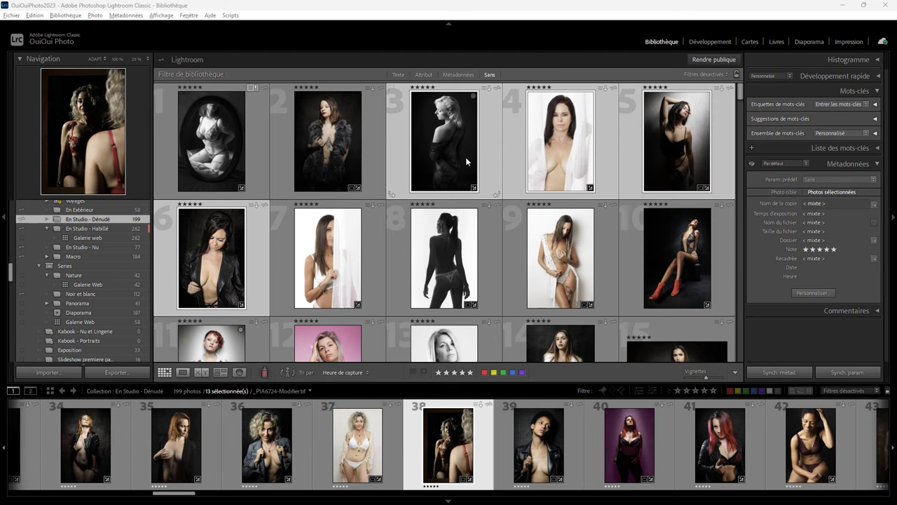
- Select only photo 2 in the En Studio - Dénudé grid, dropping the other twelve
left_click(381, 170)
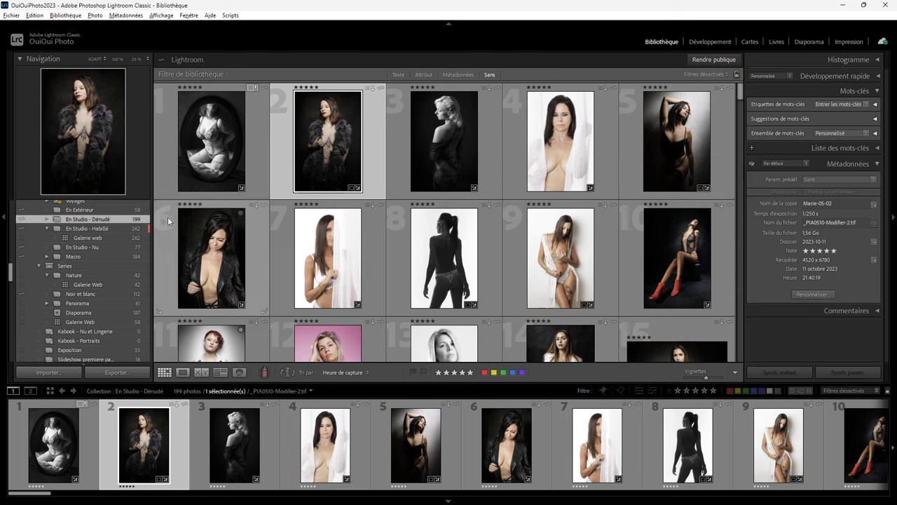
- Hide side panels, module bar and filmstrip so the grid fills the window; select photos 3–6
key("Tab")
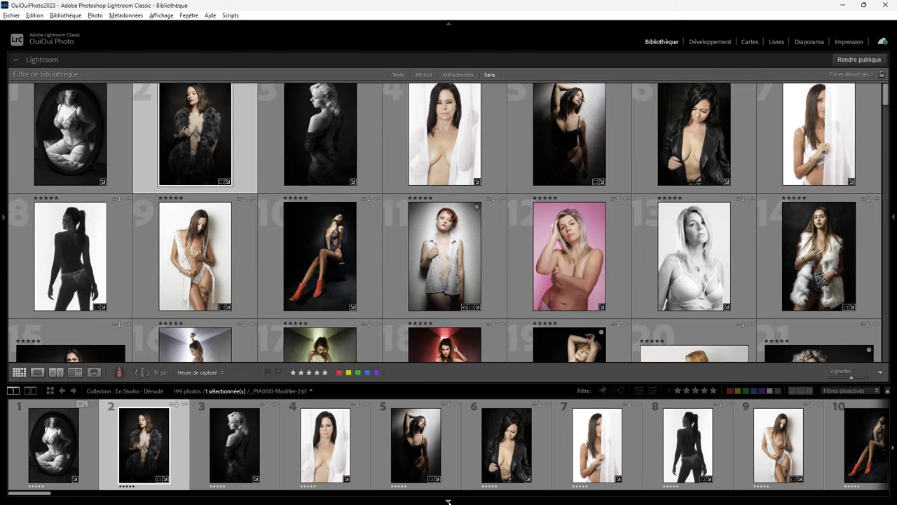
key("shift+Tab")
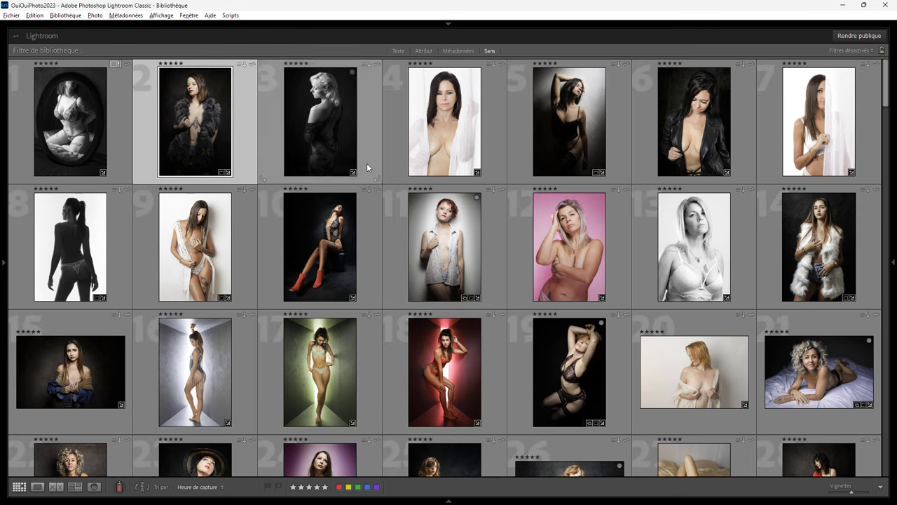
left_click(367, 162)
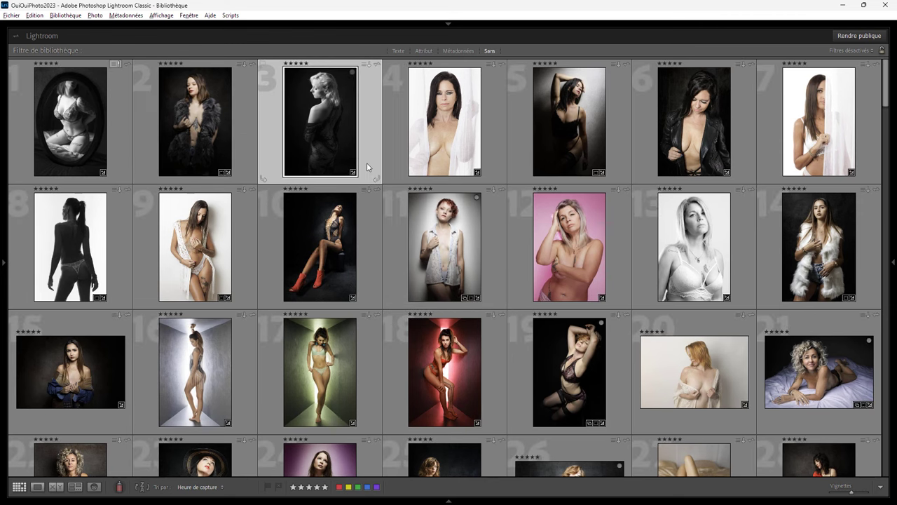
left_click(697, 138, "shift")
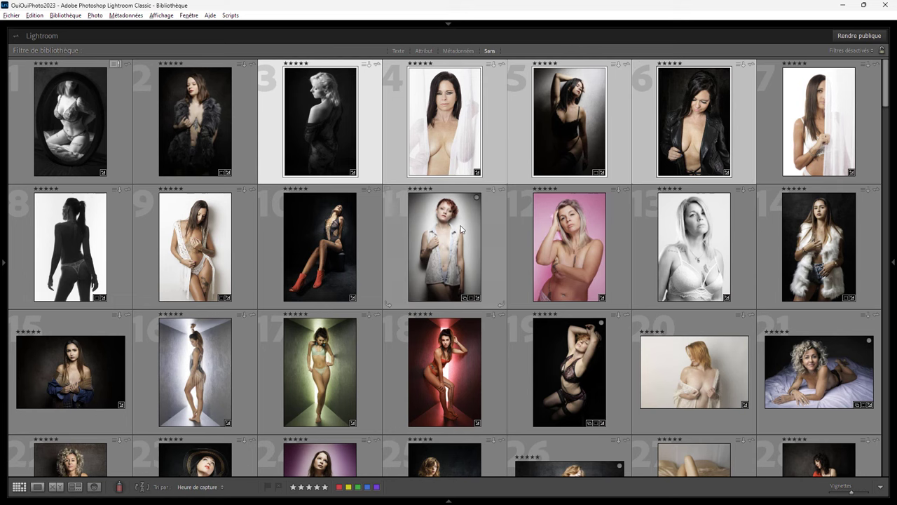
- Select photos 25 and 26 together further down the grid
scroll(459, 229, "down", 2)
scroll(459, 226, "down", 2)
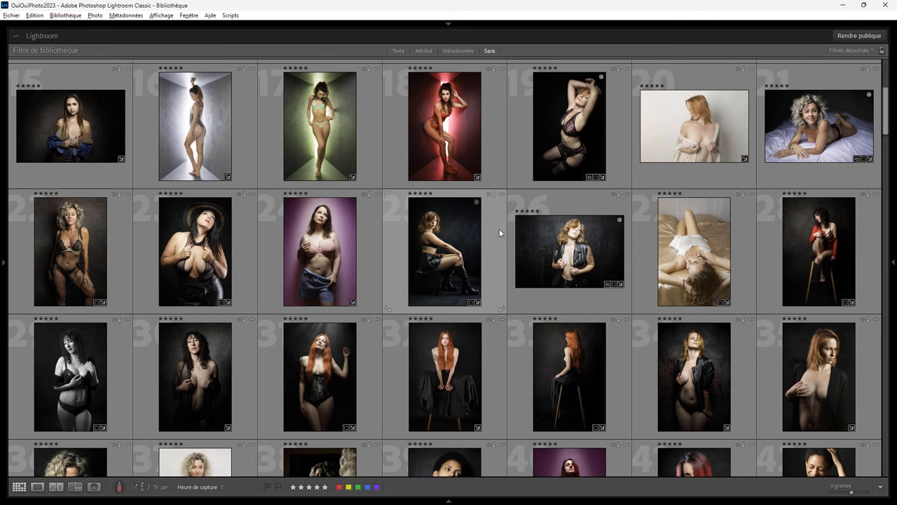
left_click(466, 234)
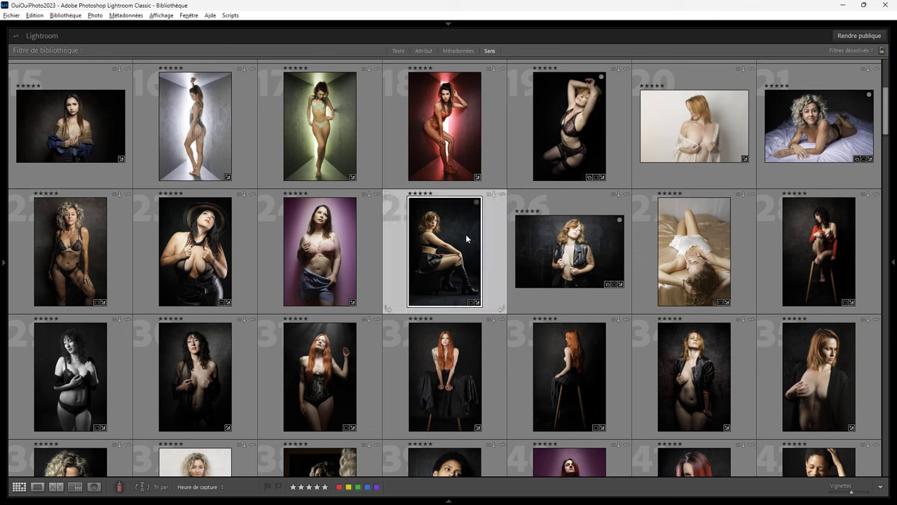
left_click(582, 246, "ctrl")
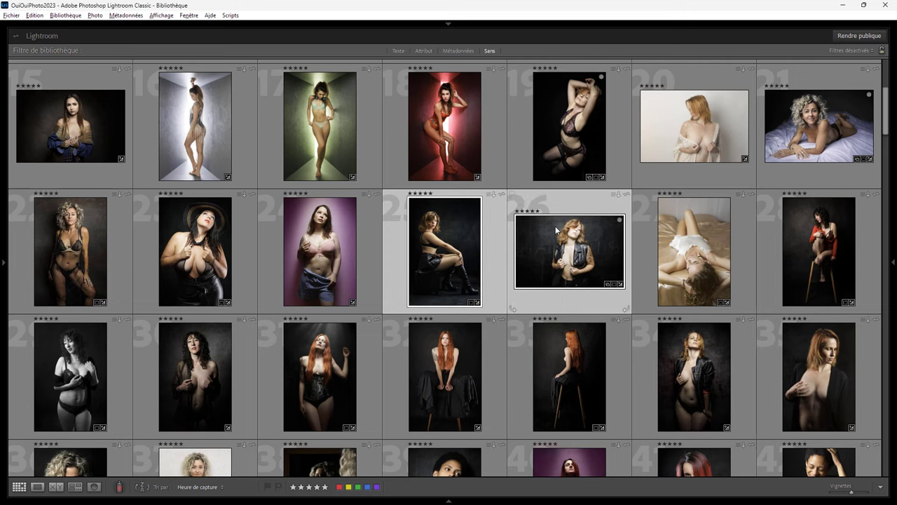
- Select only the leather-jacket portrait, then browse to photos in the thirties through fifties
scroll(579, 242, "up", 3)
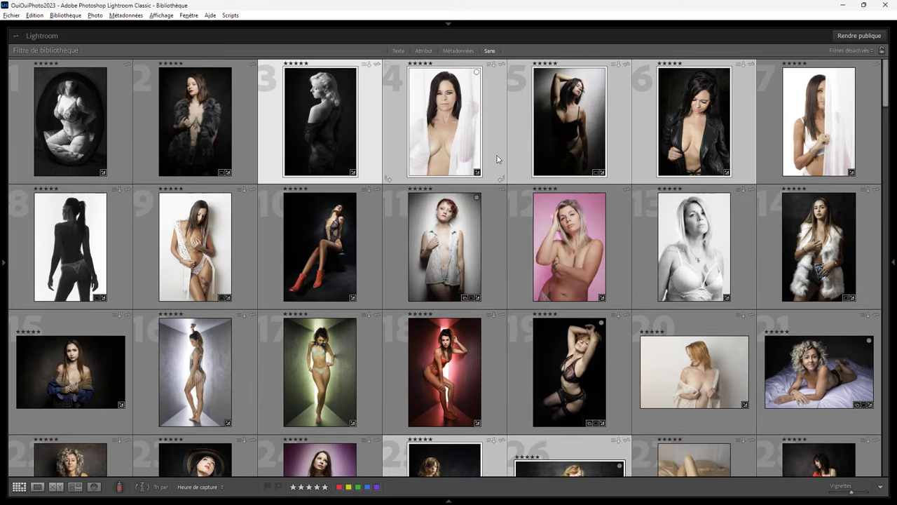
scroll(514, 174, "down", 3)
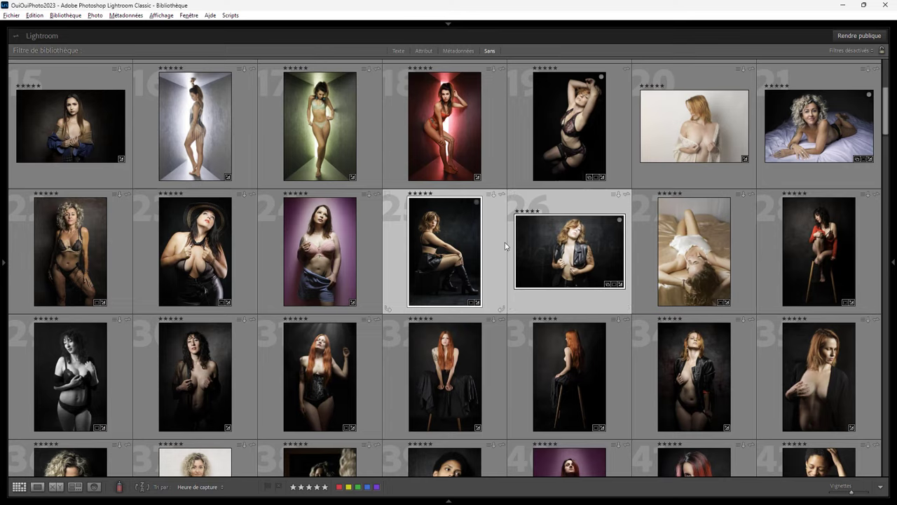
scroll(504, 228, "down", 3)
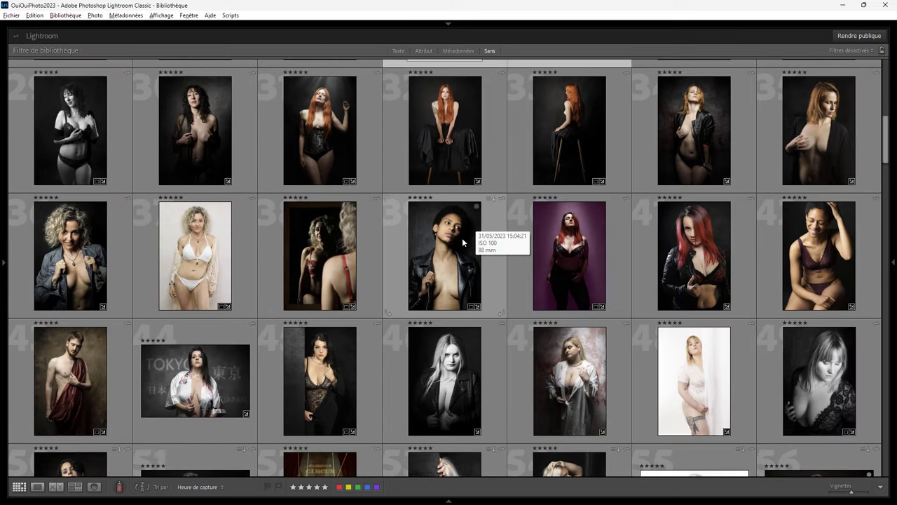
mouse_move(570, 255)
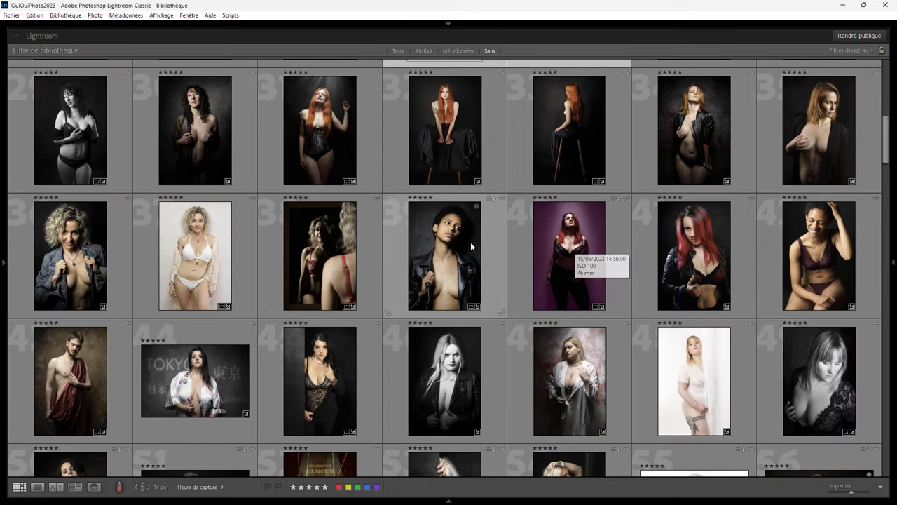
left_click(464, 248)
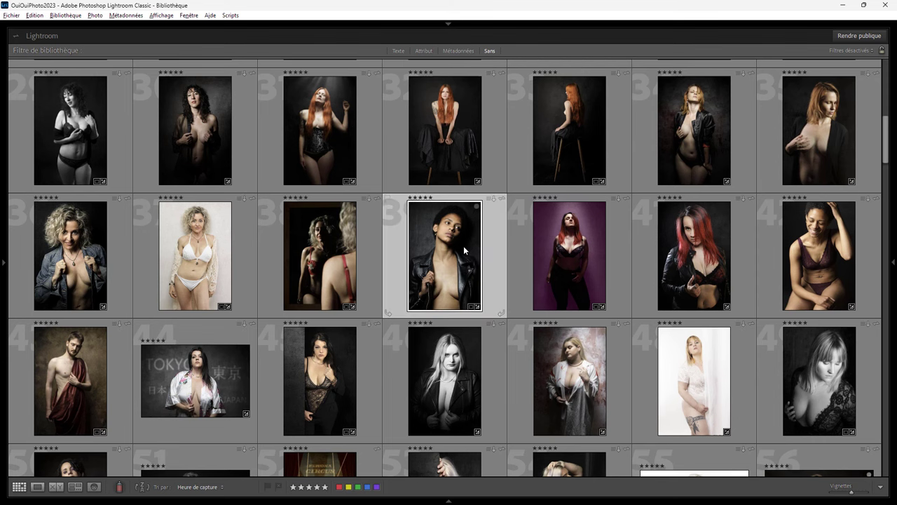
scroll(460, 234, "up", 5)
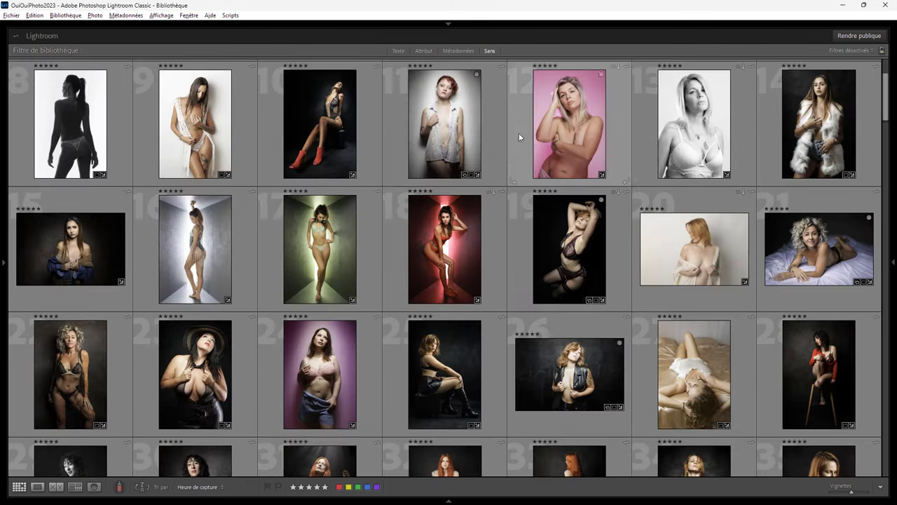
scroll(519, 132, "up", 2)
mouse_move(444, 120)
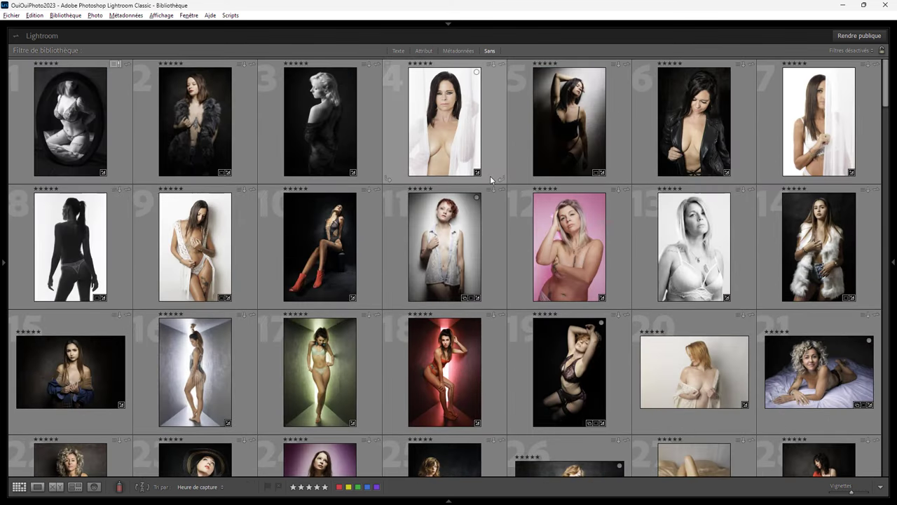
scroll(490, 175, "down", 3)
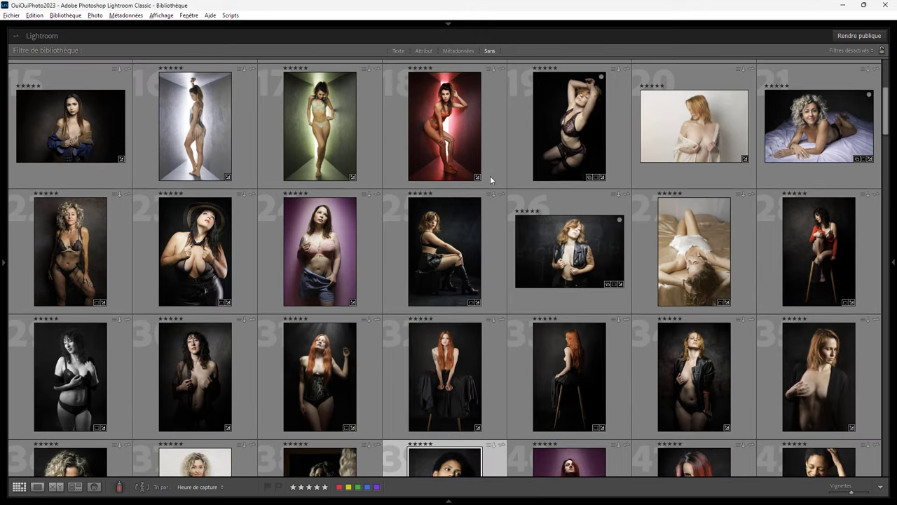
scroll(490, 176, "down", 3)
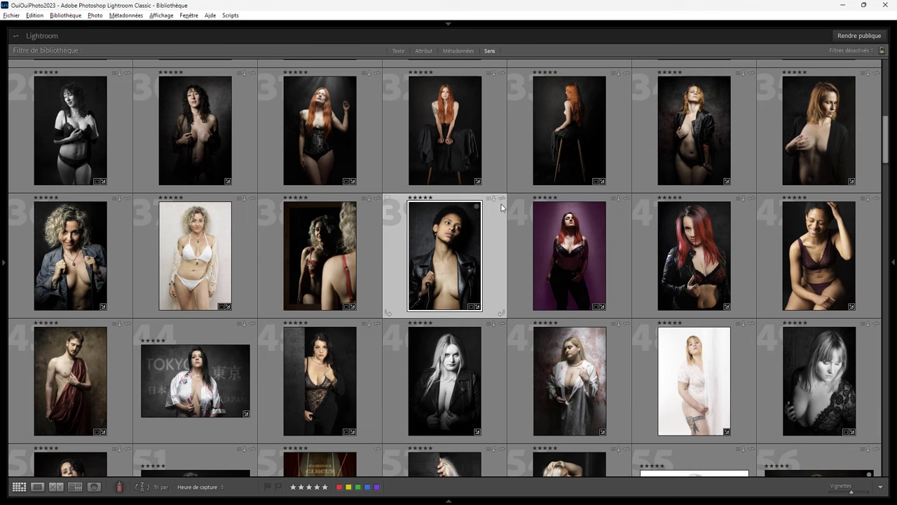
scroll(501, 204, "up", 5)
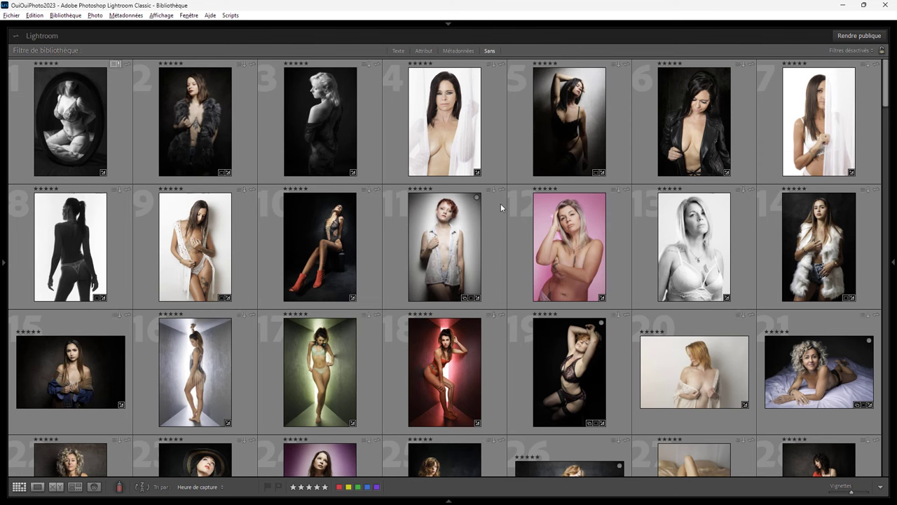
left_click(365, 149)
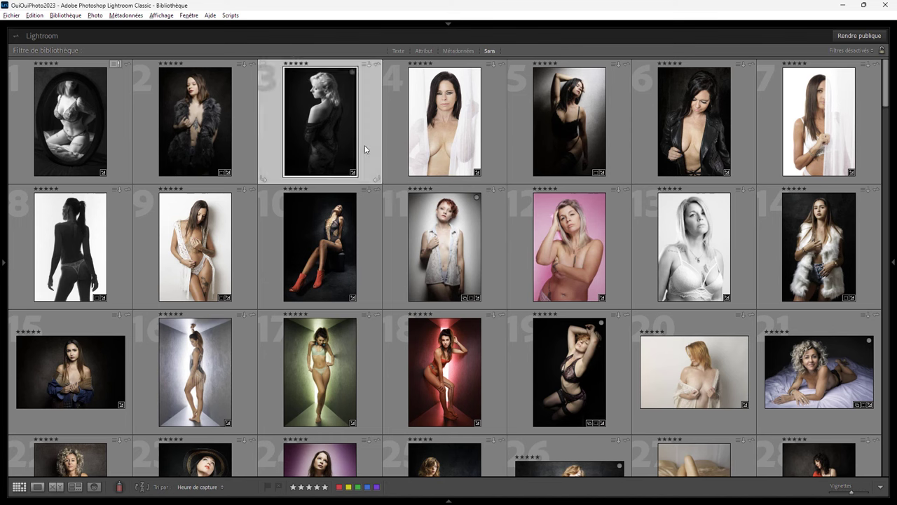
left_click(339, 487)
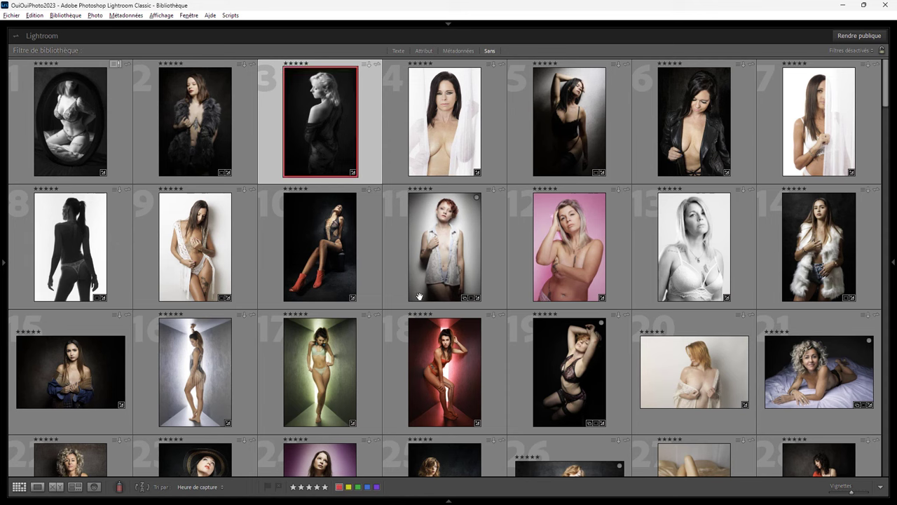
left_click(500, 160)
left_click(339, 487)
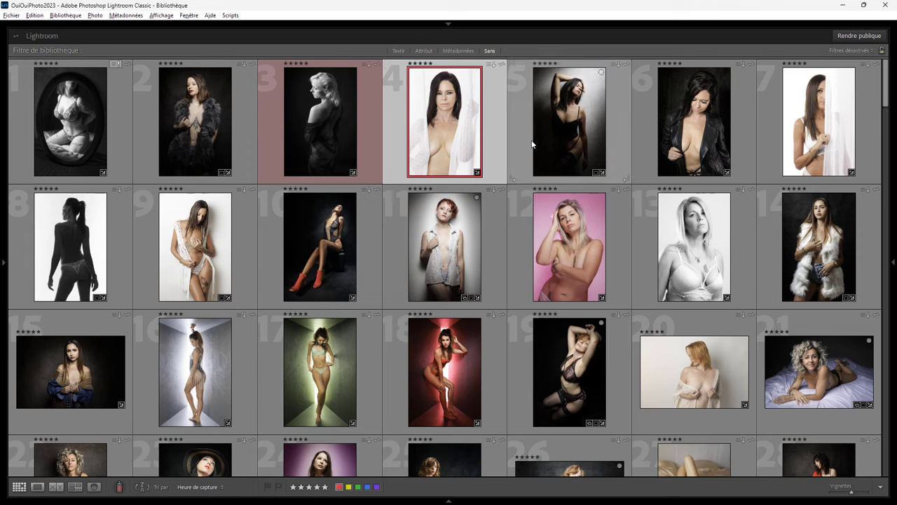
left_click(342, 489)
left_click(266, 162)
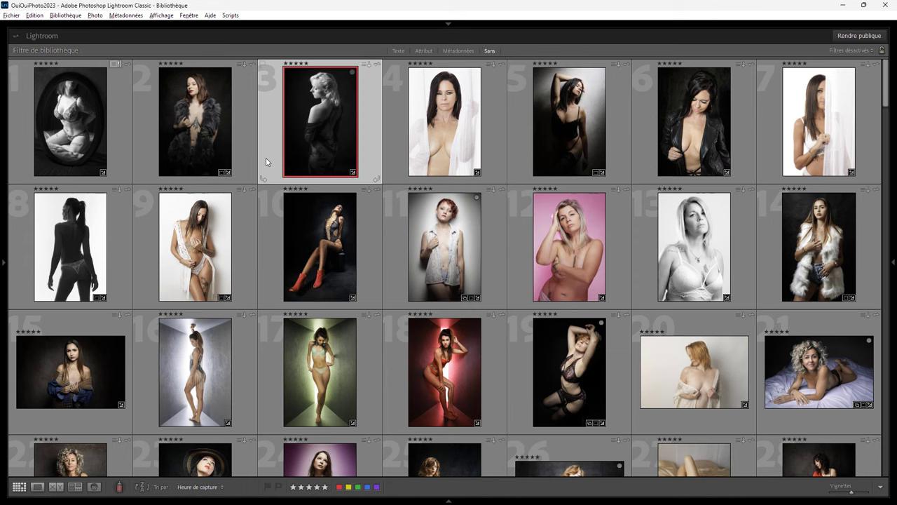
left_click(340, 487)
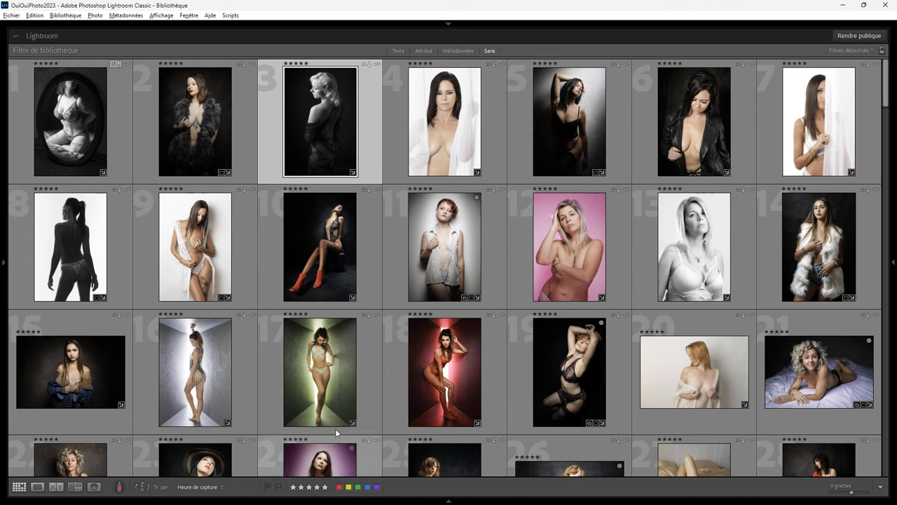
left_click(254, 163)
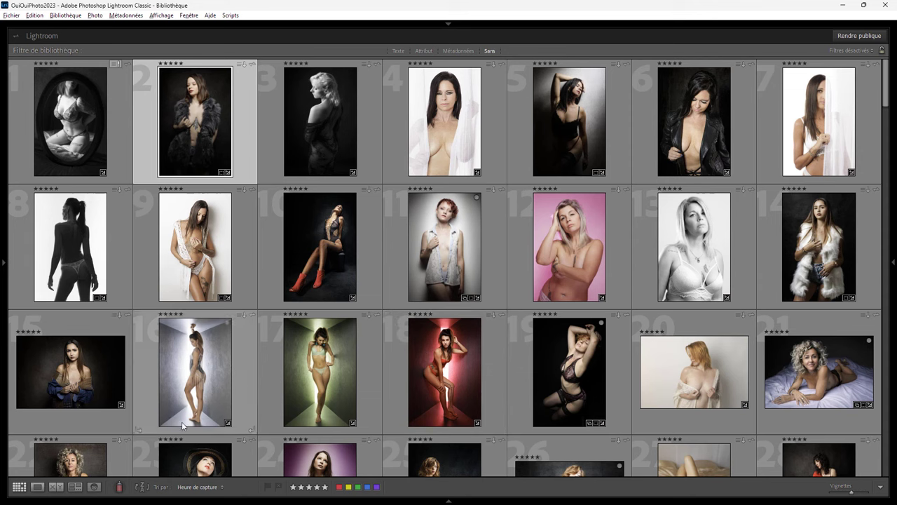
left_click(118, 488)
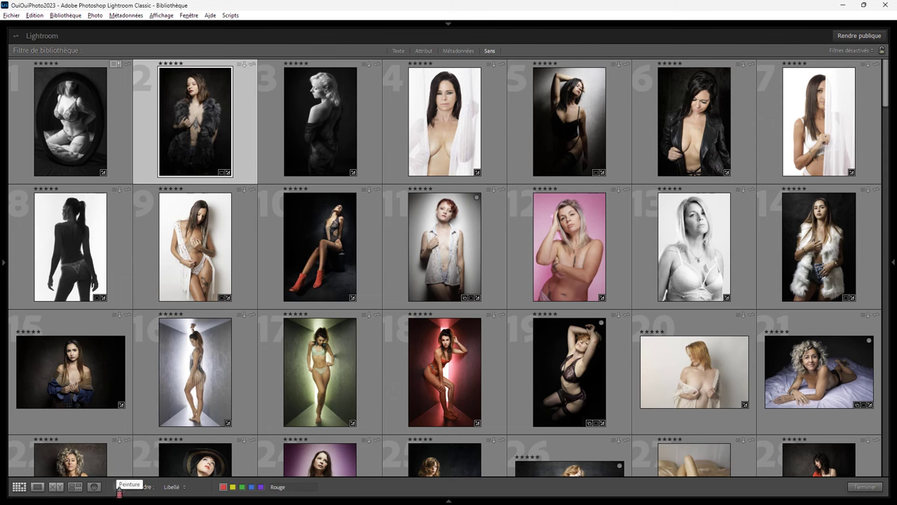
left_click(171, 487)
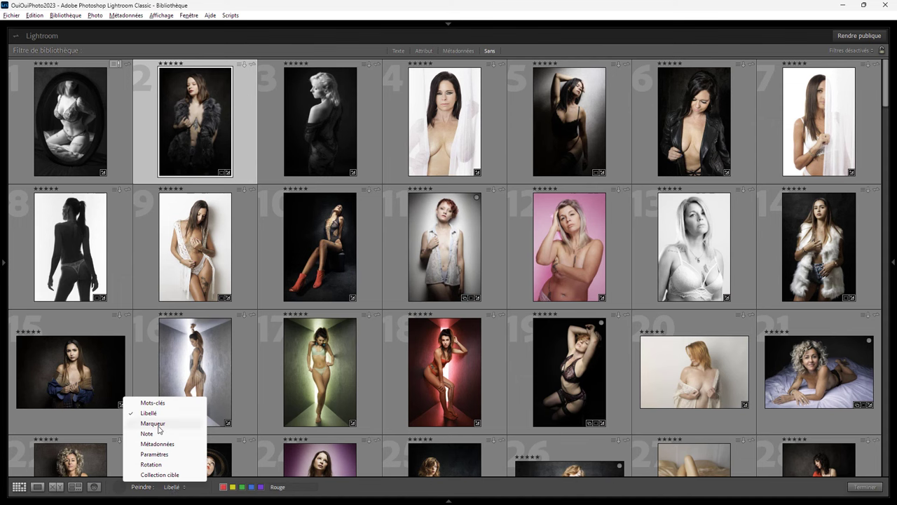
left_click(158, 424)
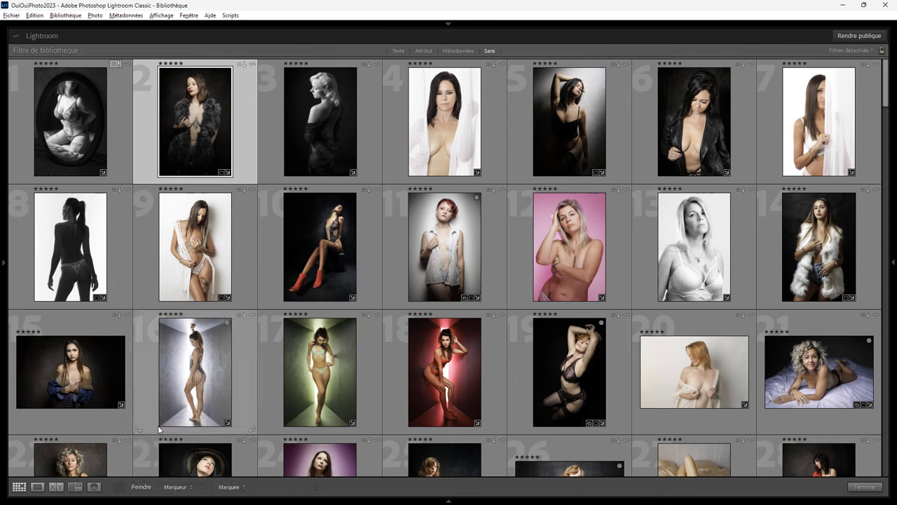
left_click(230, 487)
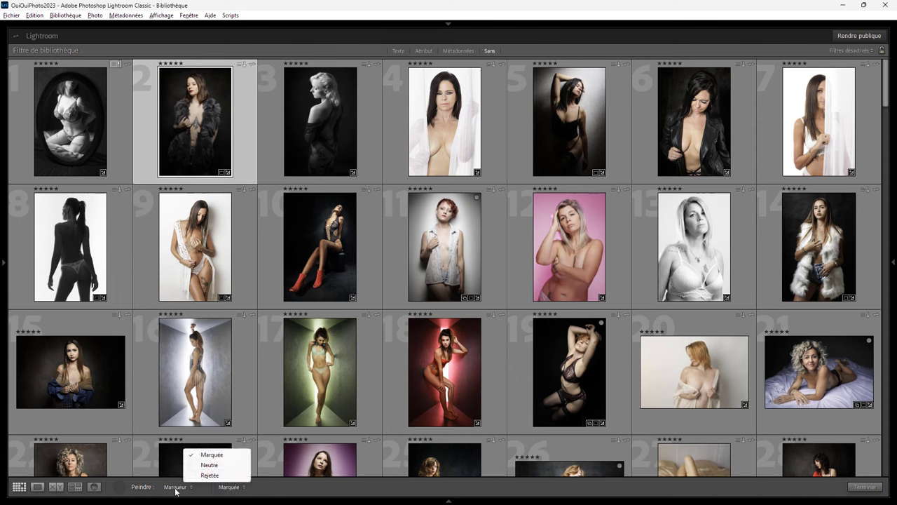
left_click(176, 486)
left_click(147, 415)
left_click(232, 486)
left_click(223, 487)
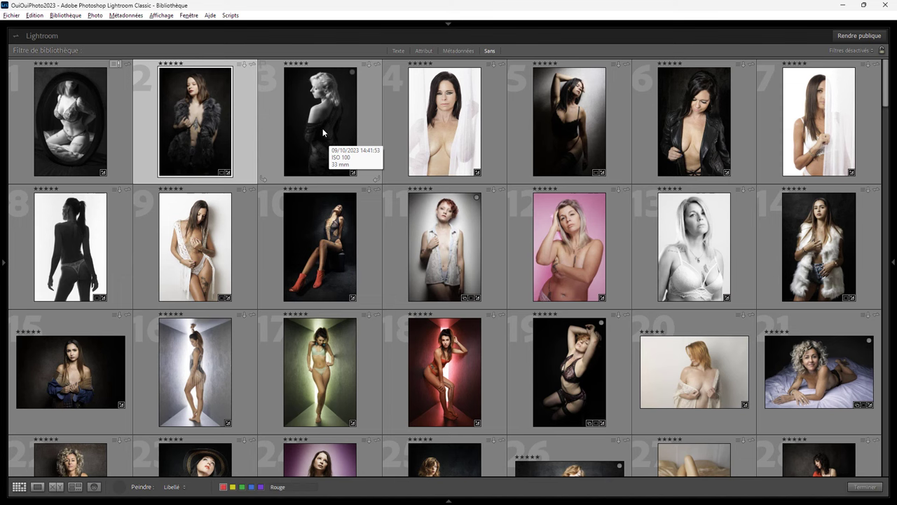
- Paint the red label onto photos 3, 4–6, 17 and 18
left_click(323, 133)
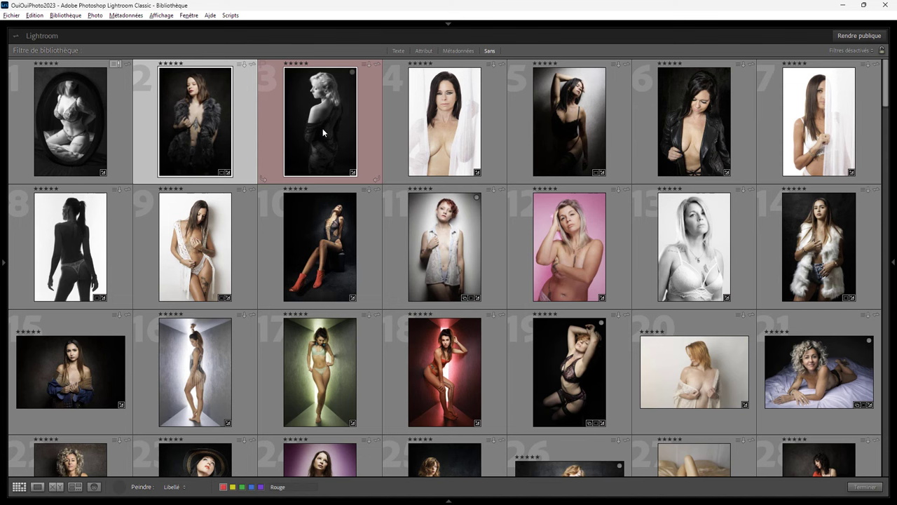
left_click_drag(396, 133, 692, 137)
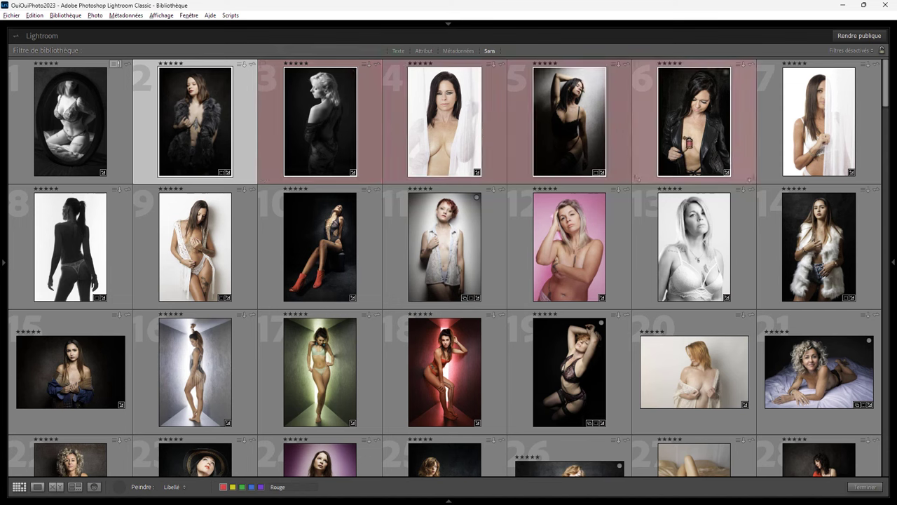
left_click(298, 384)
left_click(471, 379)
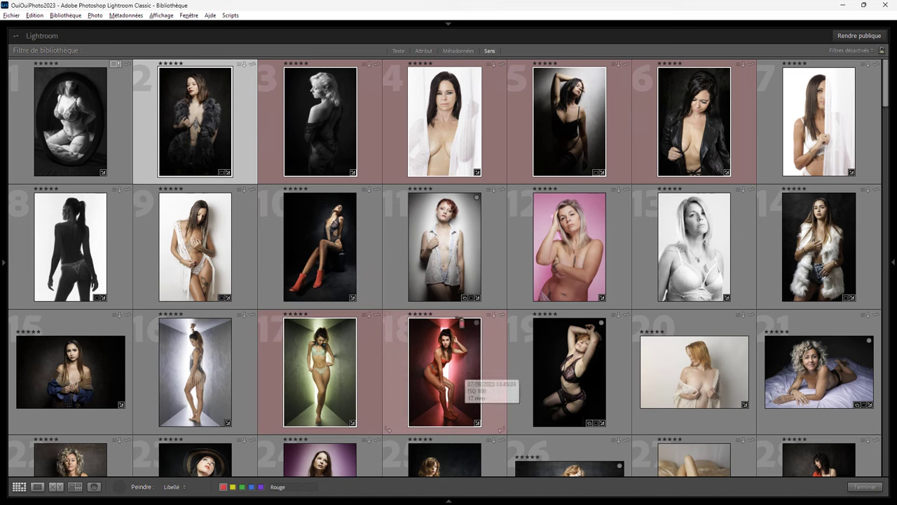
- Paint the red label across photos 38–41, then onto photos 53 and 54
scroll(455, 313, "down", 3)
scroll(455, 312, "down", 2)
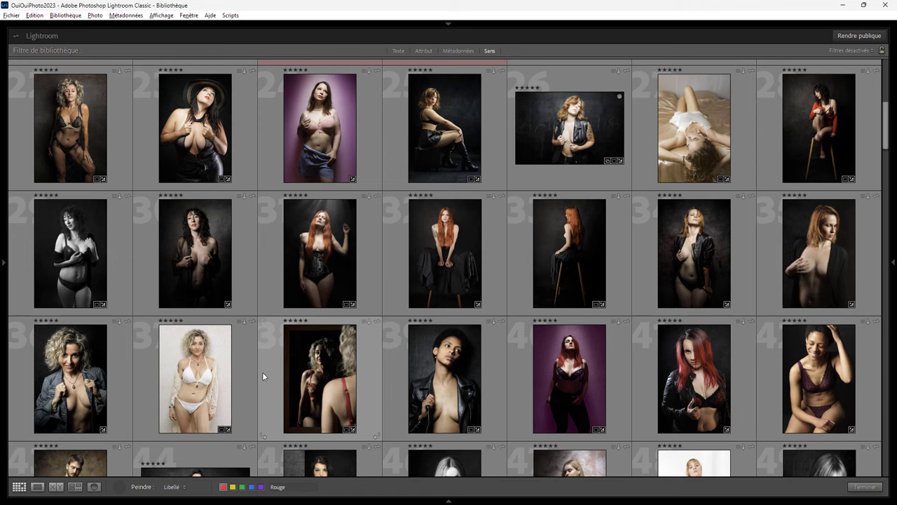
left_click_drag(327, 379, 695, 375)
mouse_move(694, 378)
scroll(489, 277, "up", 5)
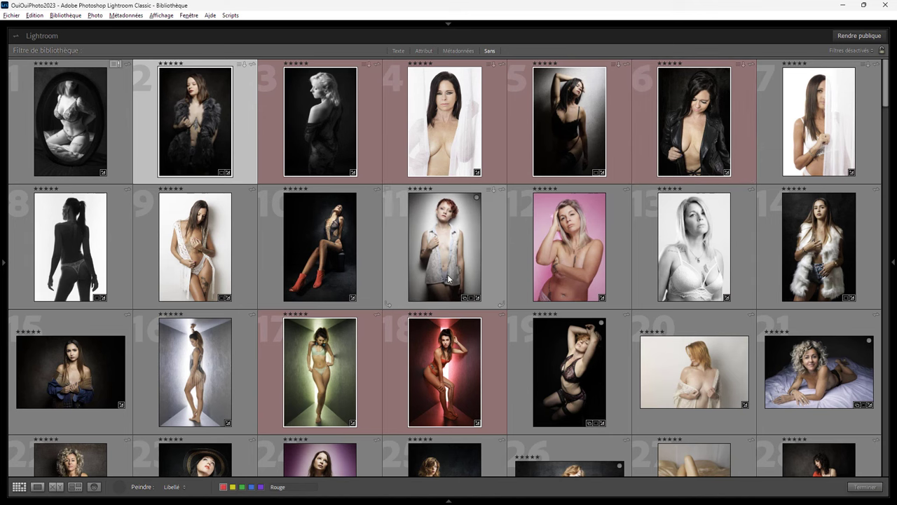
scroll(448, 279, "down", 2)
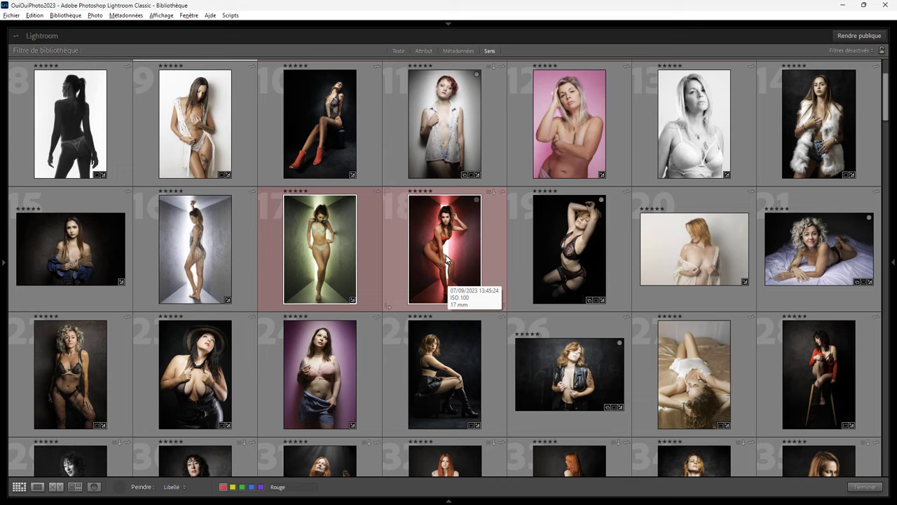
scroll(447, 259, "down", 2)
scroll(447, 259, "down", 2)
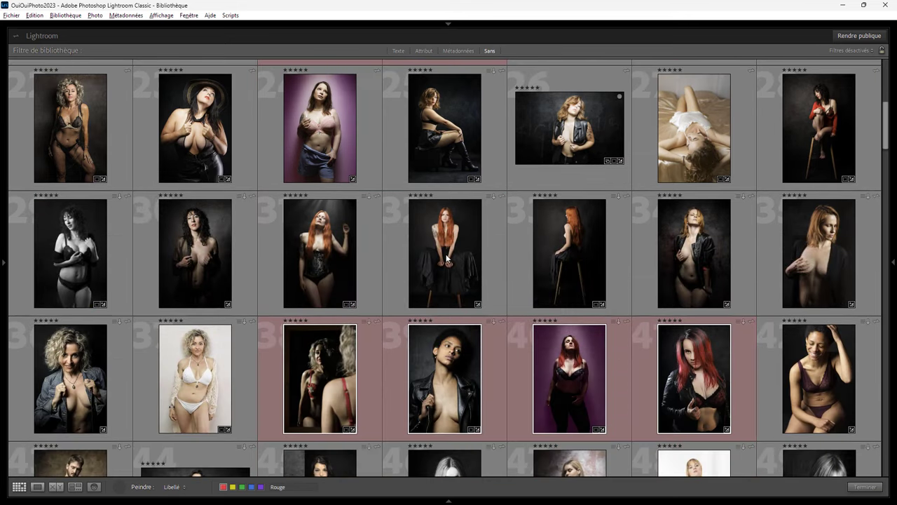
scroll(446, 260, "down", 2)
scroll(446, 259, "down", 4)
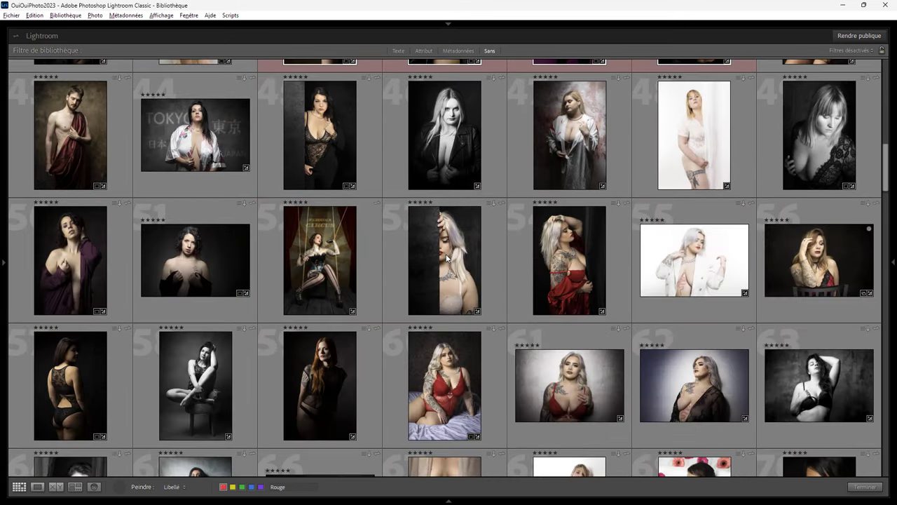
mouse_move(444, 259)
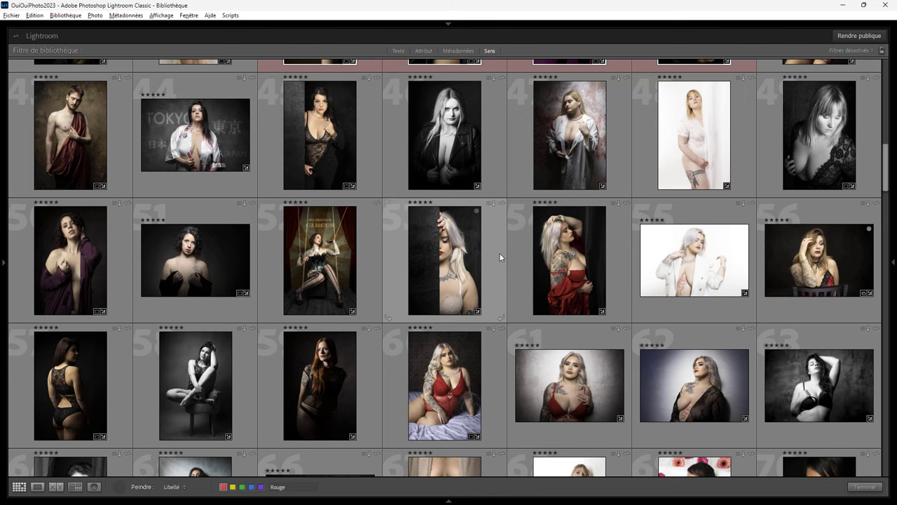
left_click_drag(448, 261, 564, 277)
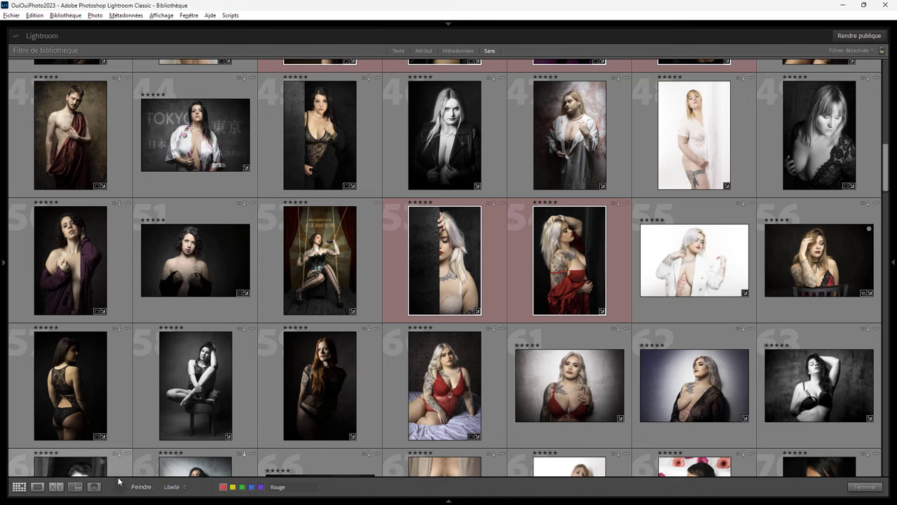
- Put the Painter away and toggle photo 17's red label off with the toolbar swatch
left_click(119, 486)
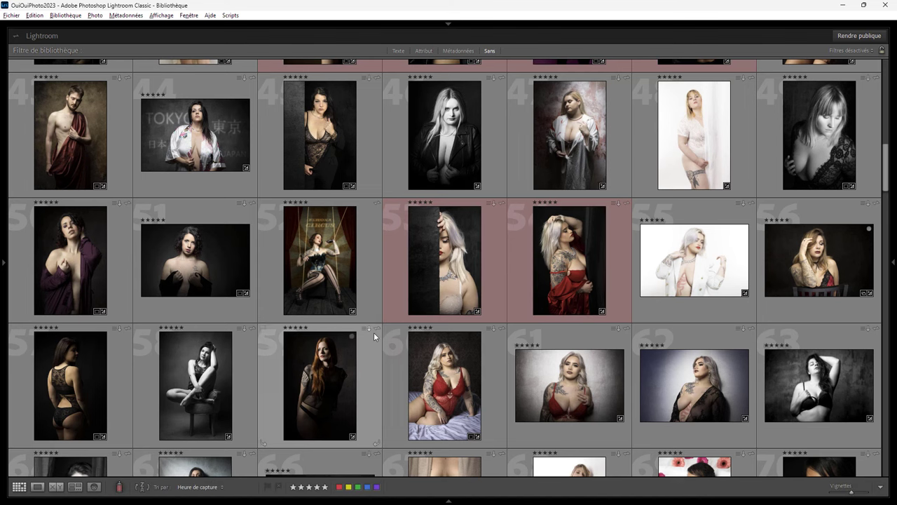
scroll(374, 330, "up", 8)
scroll(375, 330, "up", 2)
mouse_move(320, 248)
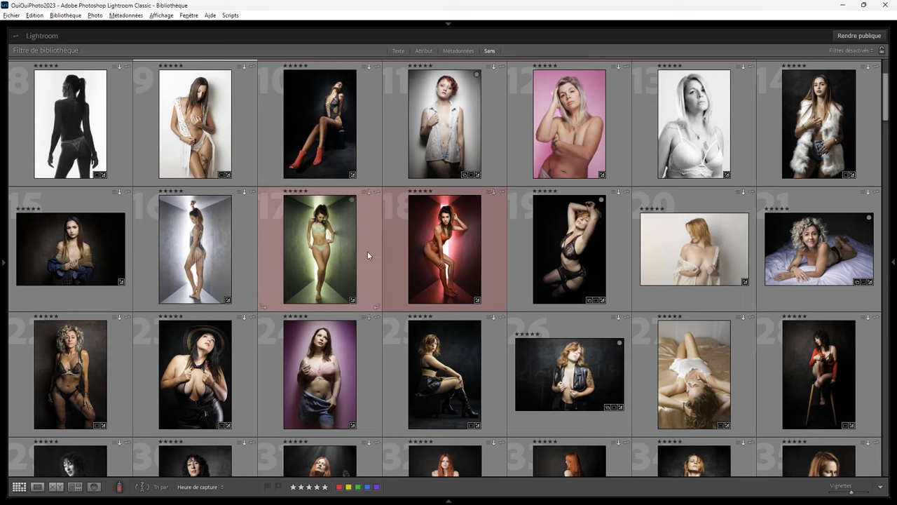
left_click(367, 251)
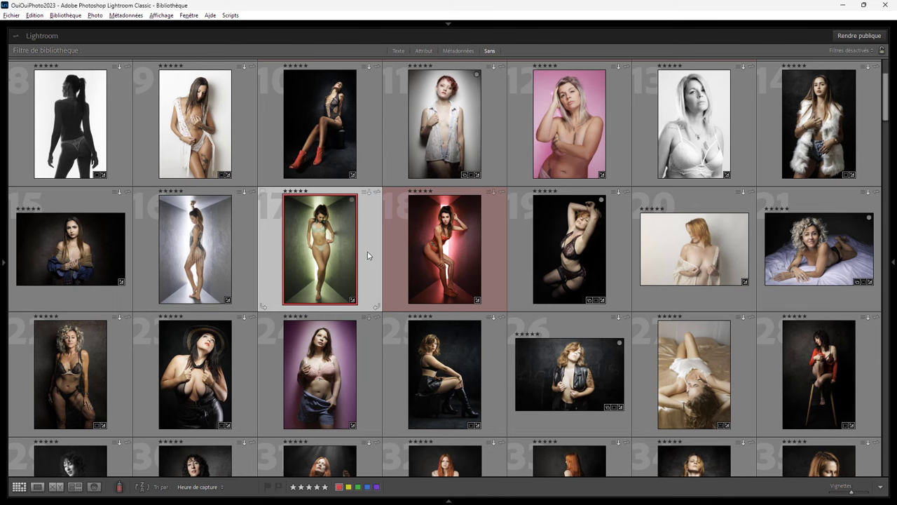
left_click(340, 487)
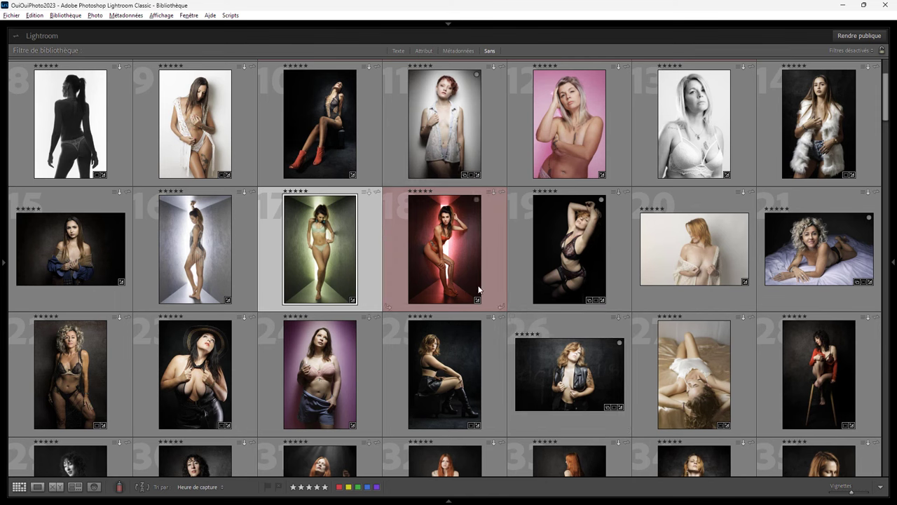
left_click(116, 492)
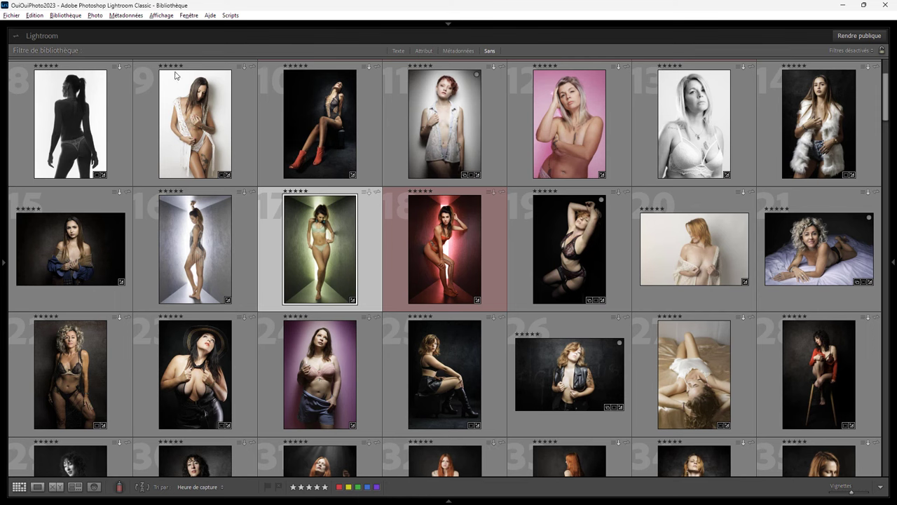
- Restore the module picker and filmstrip through the Affichage menu and the toolbar options
left_click(159, 15)
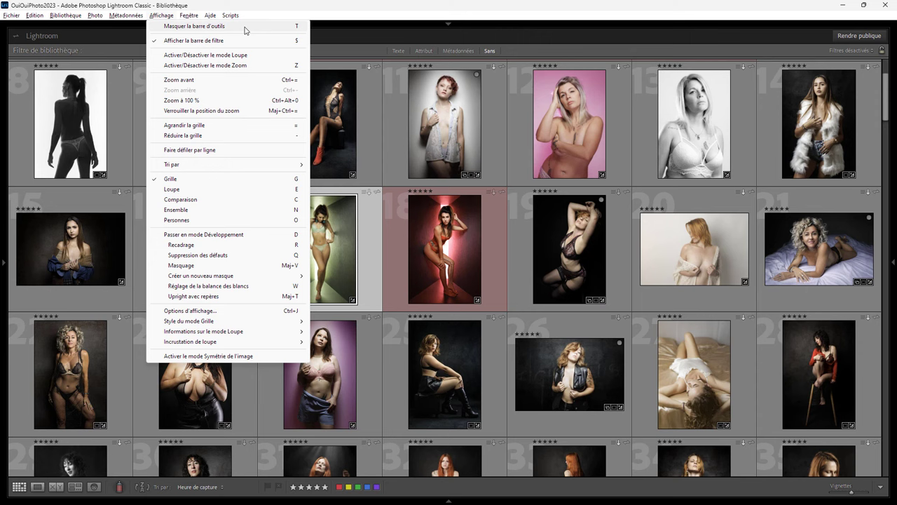
left_click(881, 487)
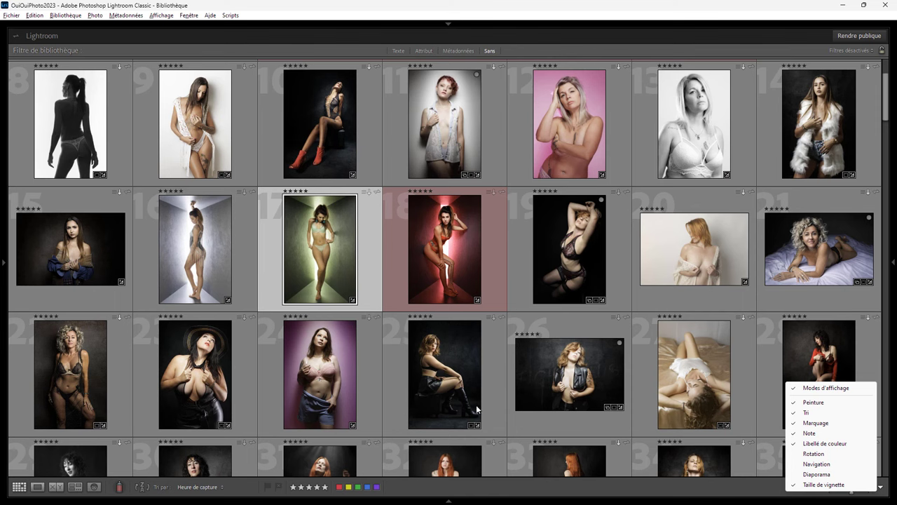
left_click(448, 500)
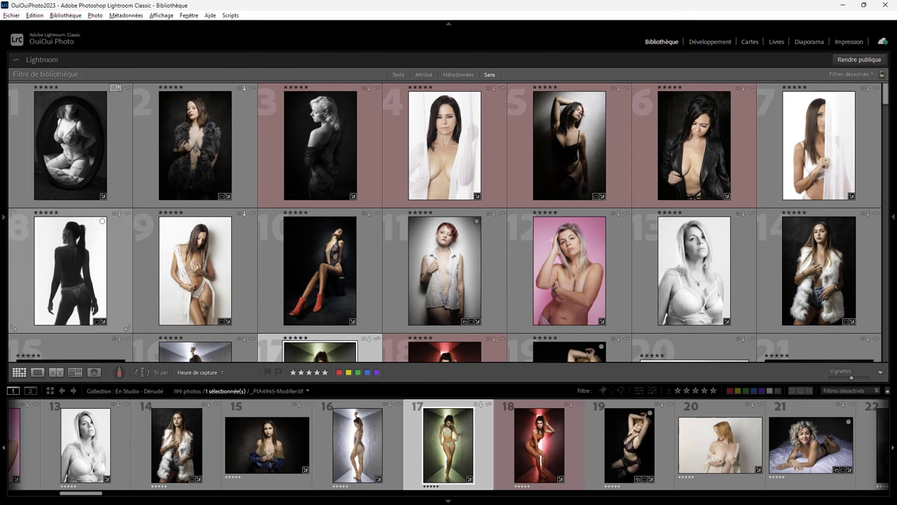
- Show the side panels and select red photos via Édition > Sélection par libellé de couleur > Rouge
key("Tab")
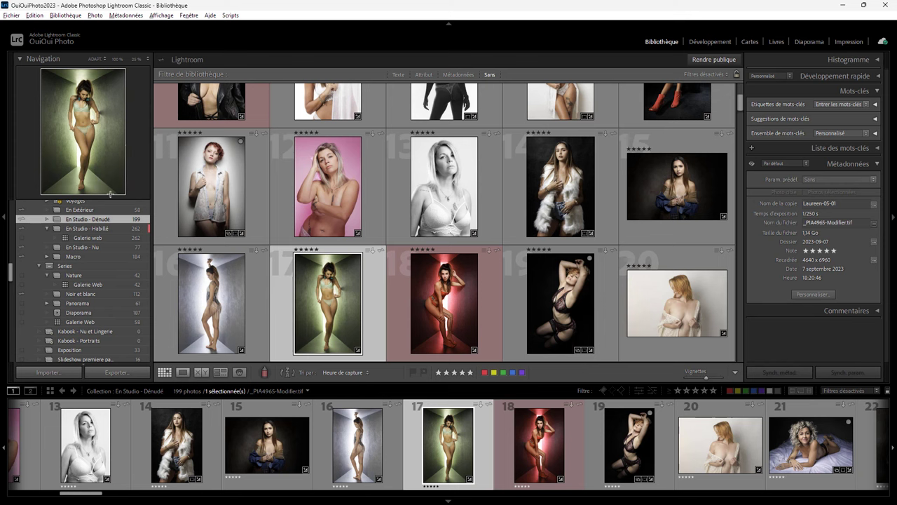
left_click(33, 16)
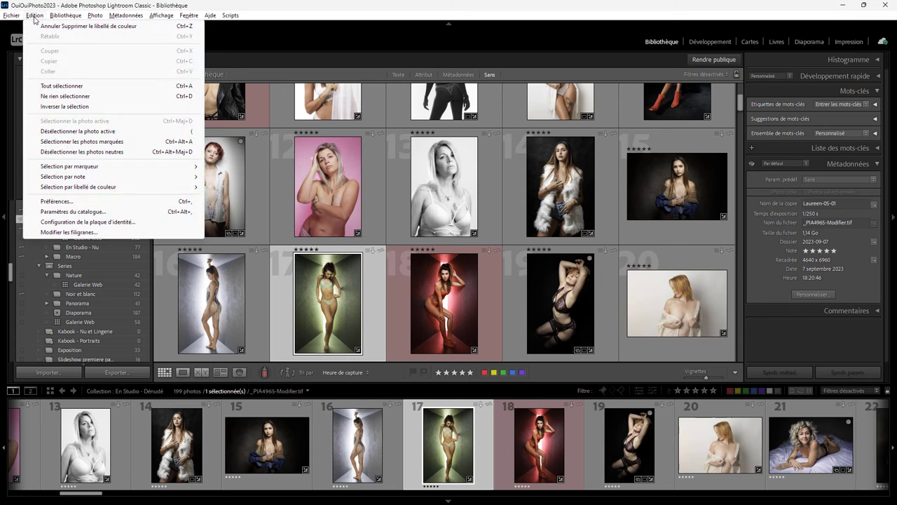
mouse_move(78, 186)
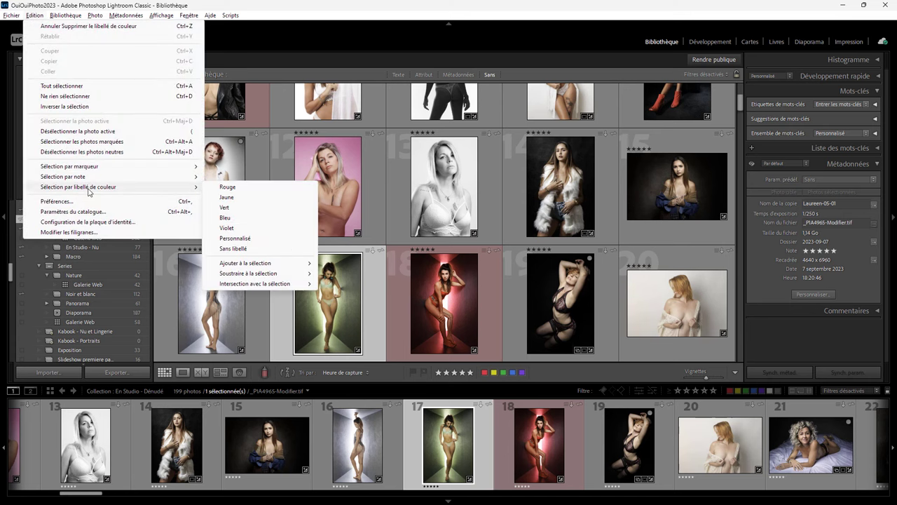
left_click(227, 187)
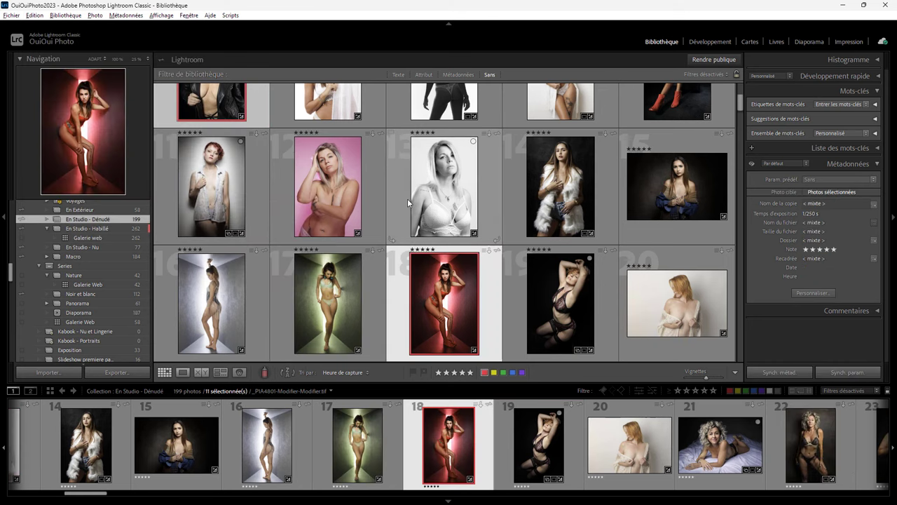
scroll(408, 203, "up", 3)
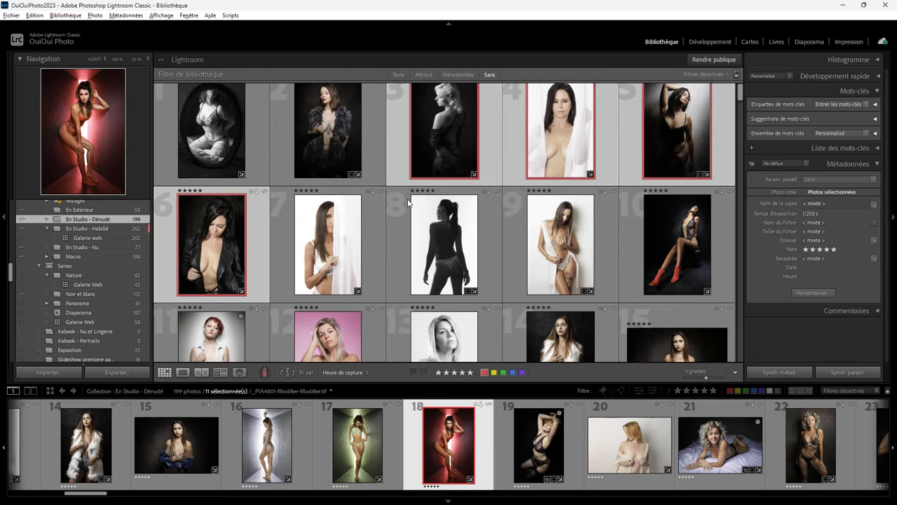
scroll(408, 203, "down", 1)
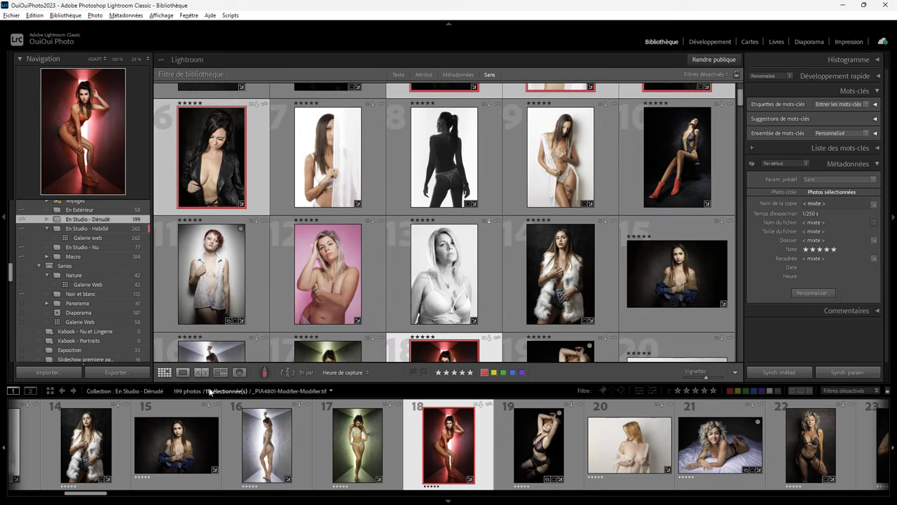
scroll(381, 240, "up", 1)
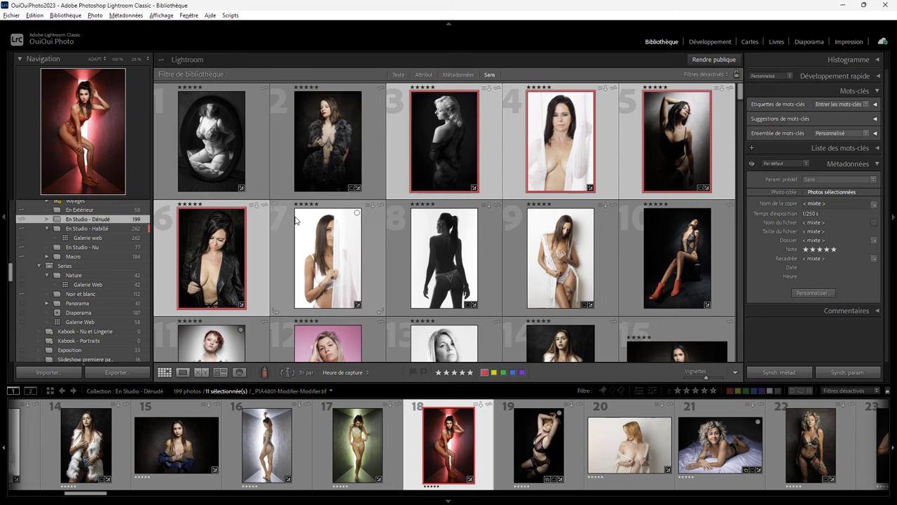
scroll(295, 221, "down", 1)
scroll(295, 221, "down", 1)
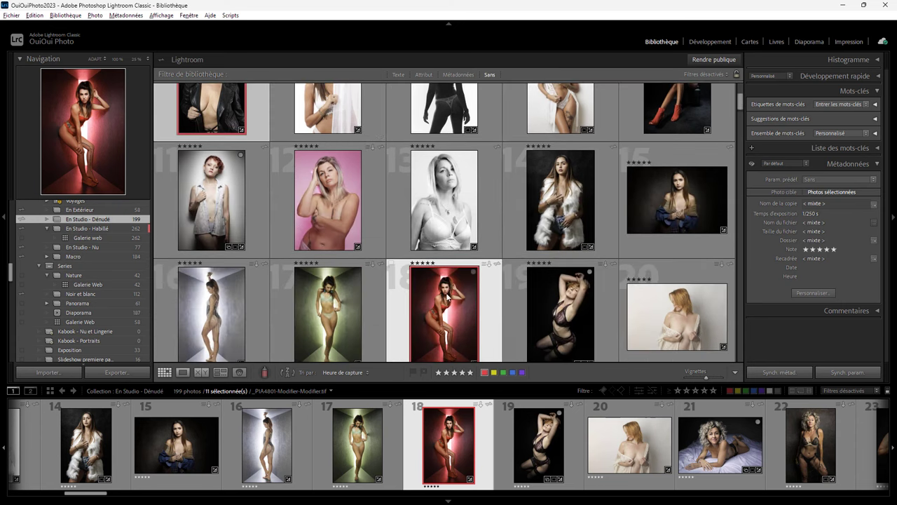
scroll(418, 240, "down", 1)
scroll(418, 240, "down", 1)
scroll(419, 240, "down", 1)
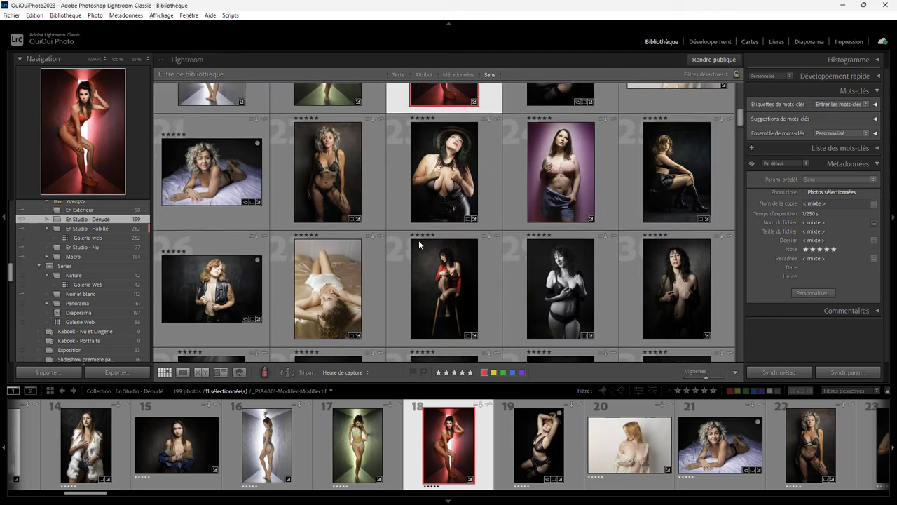
scroll(419, 240, "down", 1)
scroll(418, 239, "down", 1)
scroll(419, 239, "down", 1)
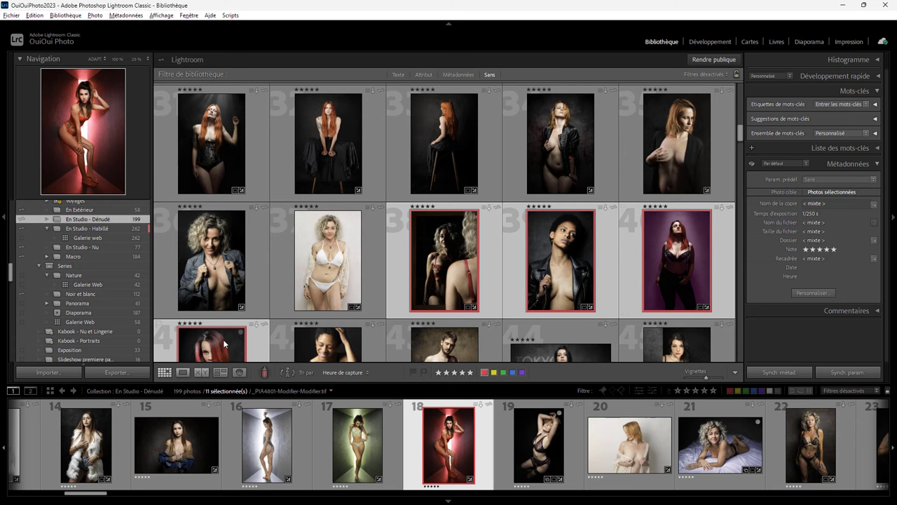
scroll(367, 236, "down", 2)
scroll(367, 235, "down", 1)
scroll(367, 236, "down", 1)
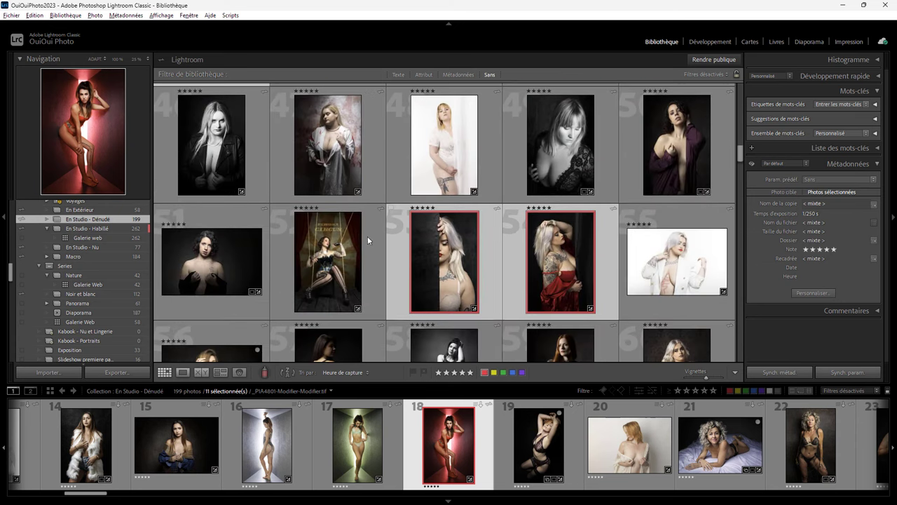
scroll(419, 228, "down", 1)
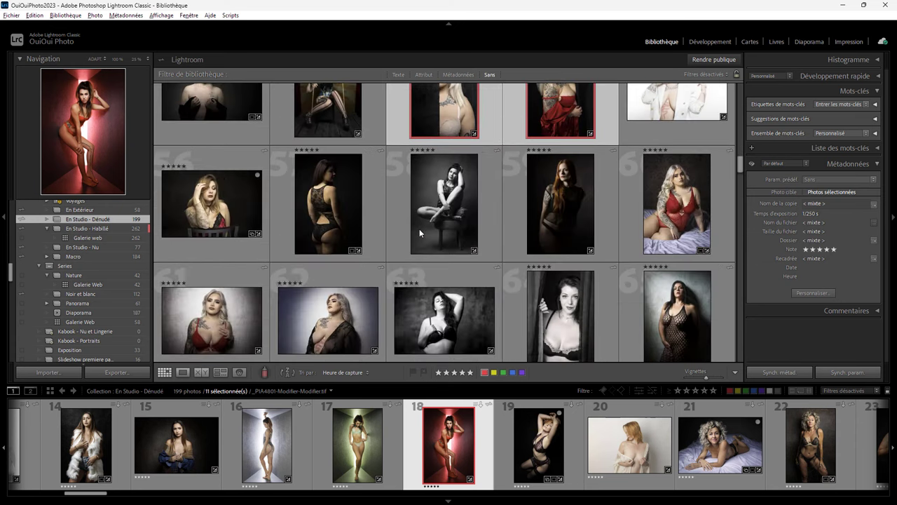
scroll(419, 229, "down", 1)
scroll(420, 228, "down", 1)
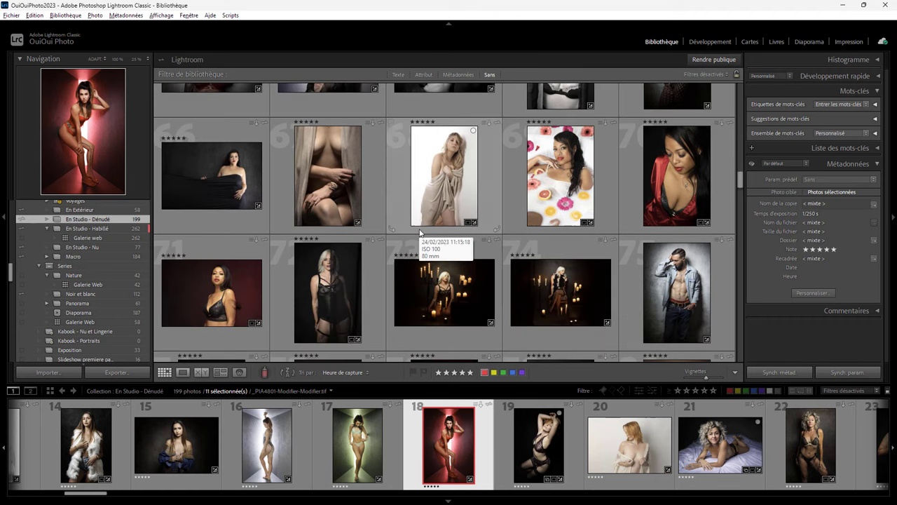
mouse_move(444, 176)
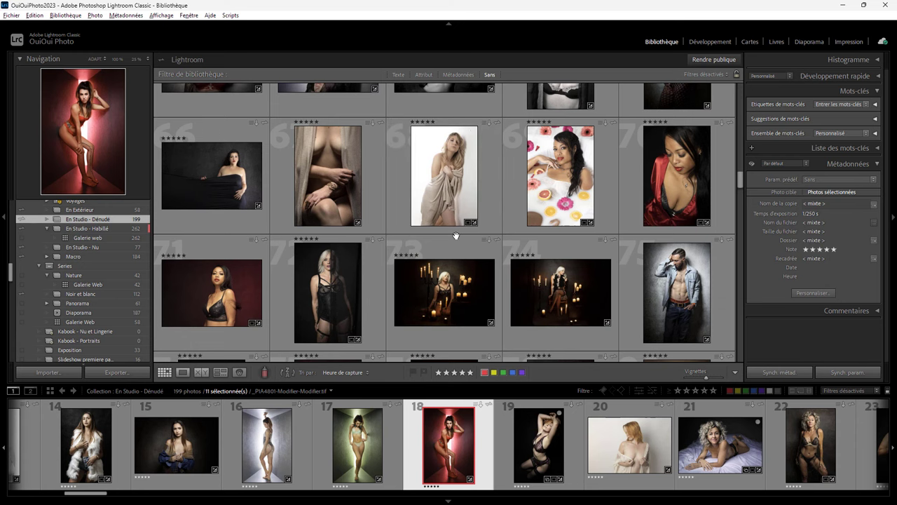
scroll(456, 236, "up", 5)
mouse_move(560, 262)
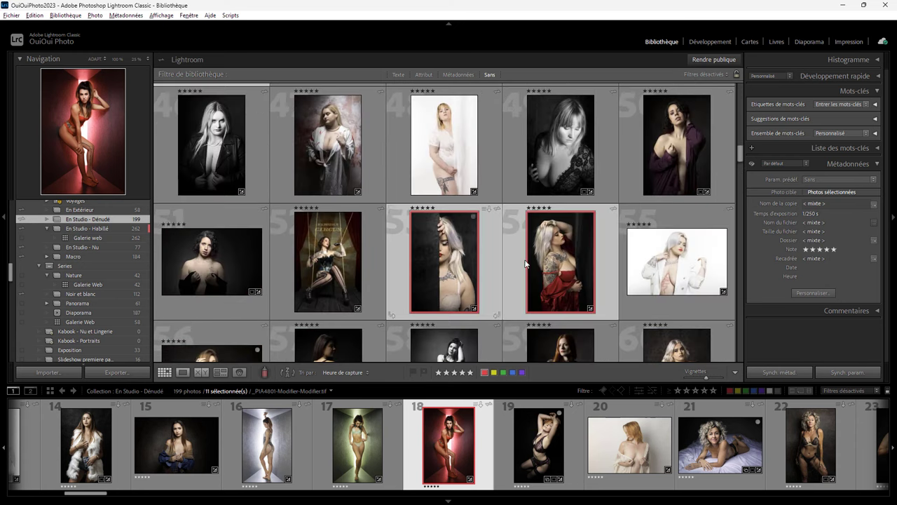
- Toggle the red label off the 11 selected photos with the toolbar's red swatch
left_click(485, 373)
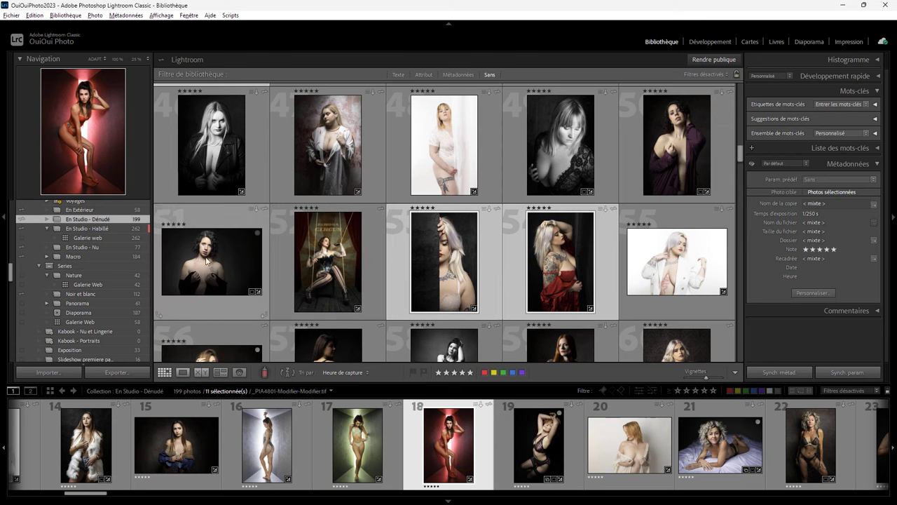
- Label photo 7 in En Studio - Habillé red with the toolbar swatch, then switch back to En Studio - Dénudé
left_click(103, 232)
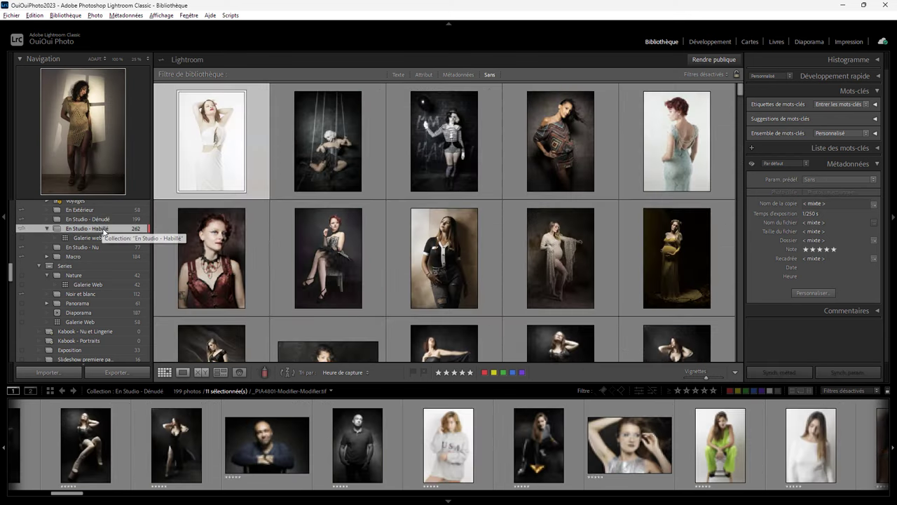
left_click(363, 264)
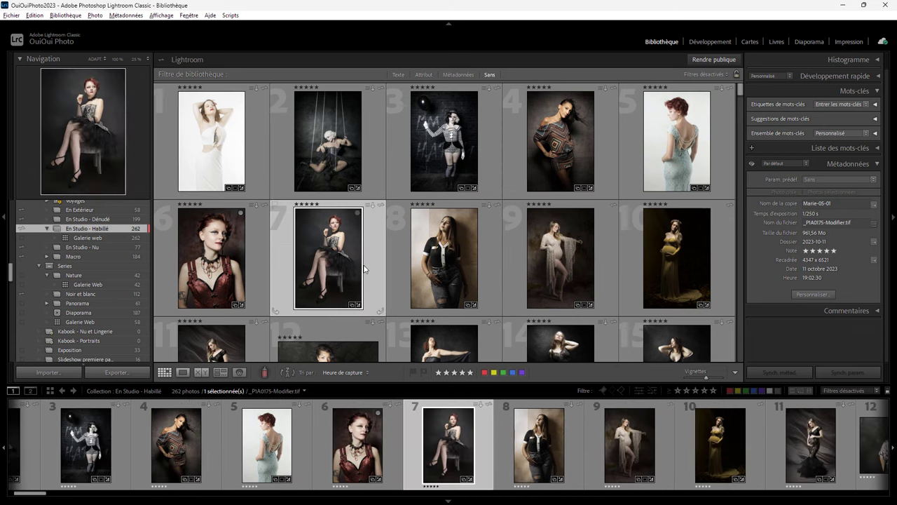
left_click(484, 372)
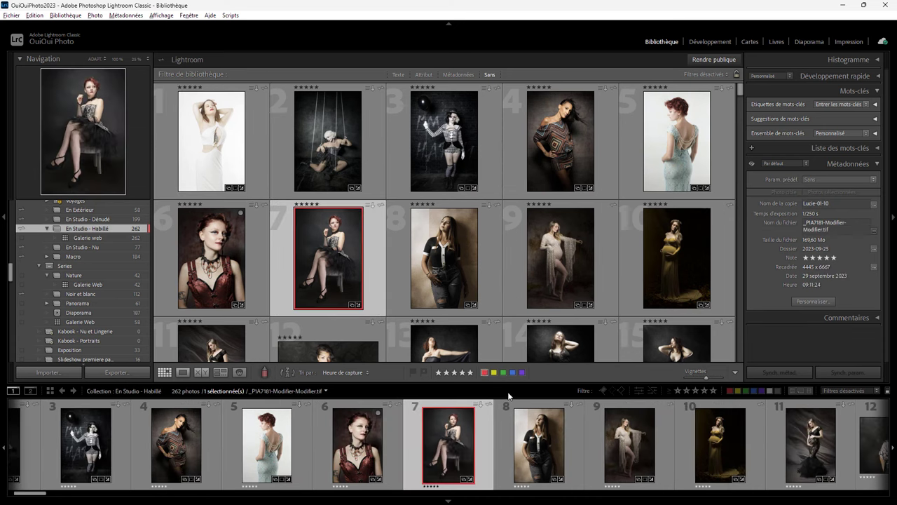
left_click(84, 220)
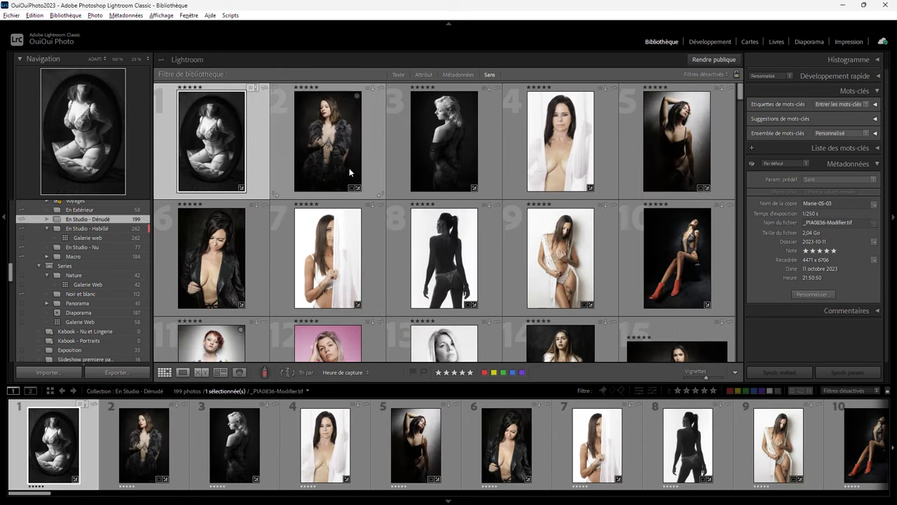
- Paint red labels onto photos 2–5 with the Painter and open the Édition selection commands
left_click(265, 372)
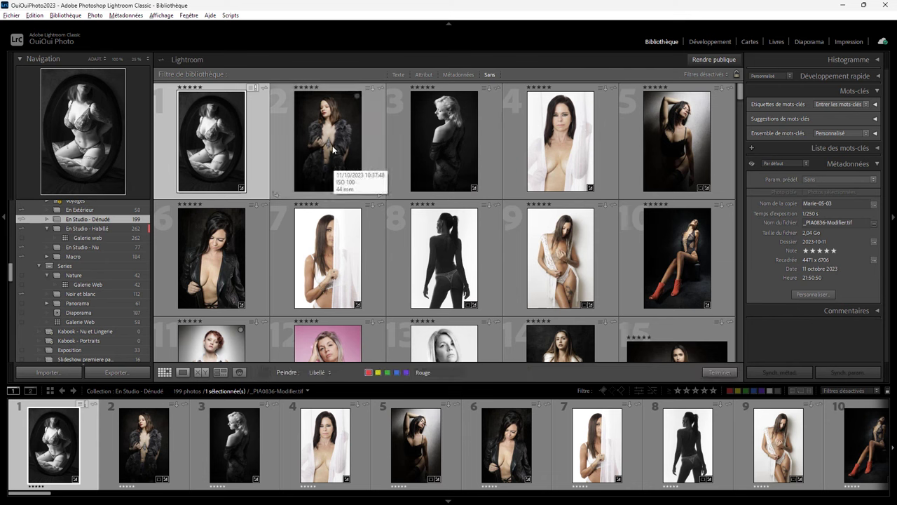
left_click_drag(335, 156, 676, 153)
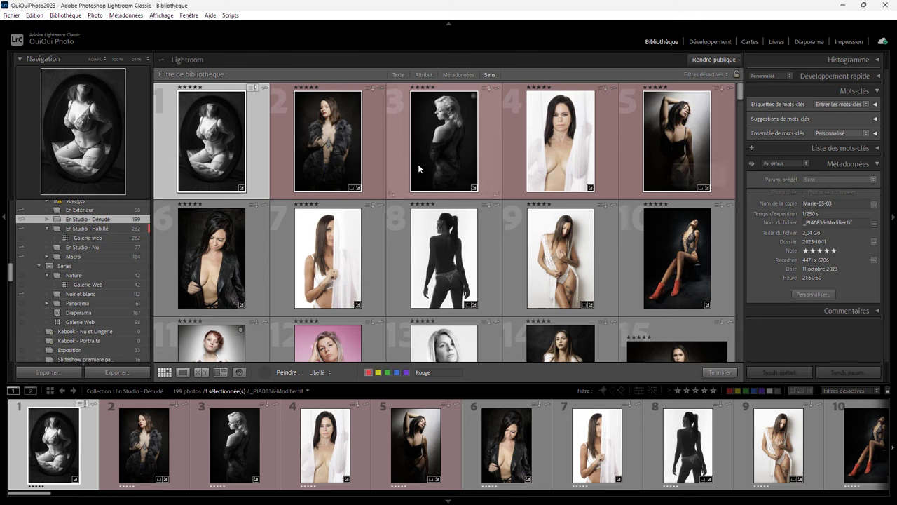
left_click(34, 15)
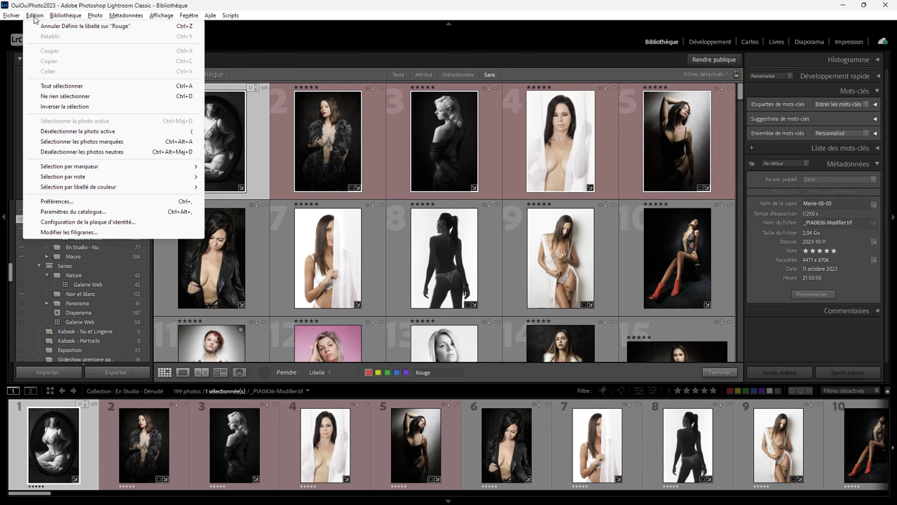
mouse_move(78, 186)
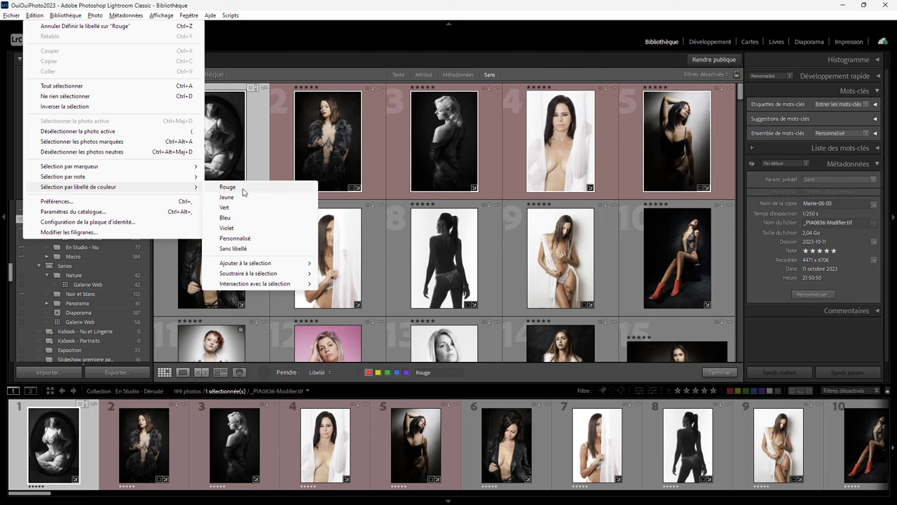
- Choose Sélection par libellé de couleur > Rouge to select red-labelled photos 2 through 5
left_click(228, 187)
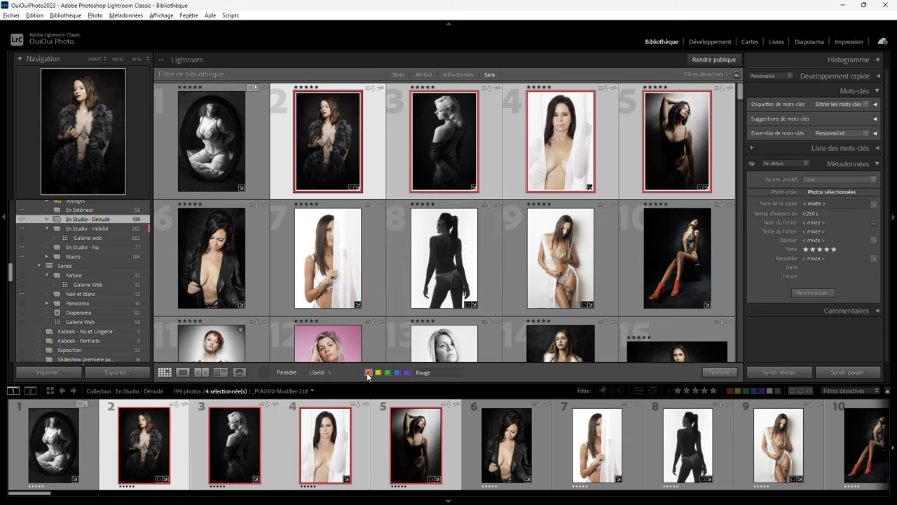
- Reselect photos 2–5, put the Painter away, and clear their red label via the toolbar swatch
left_click(266, 180)
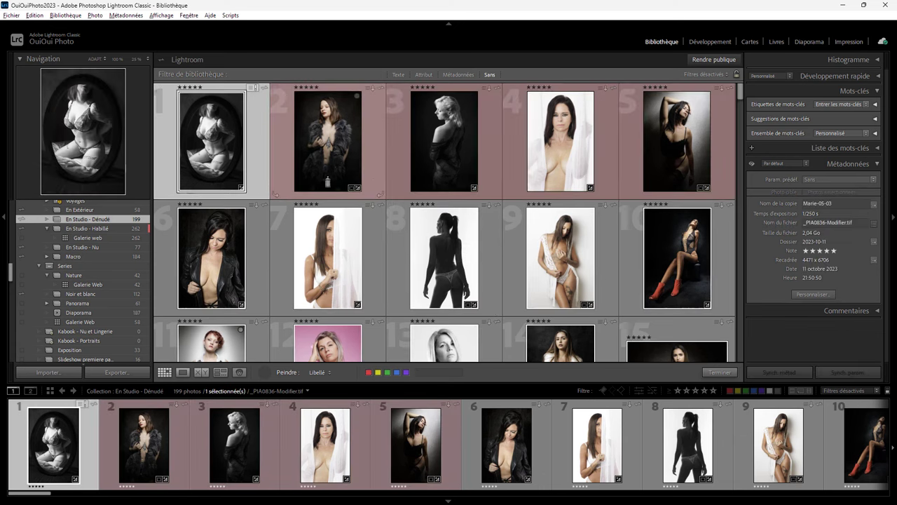
left_click(372, 170)
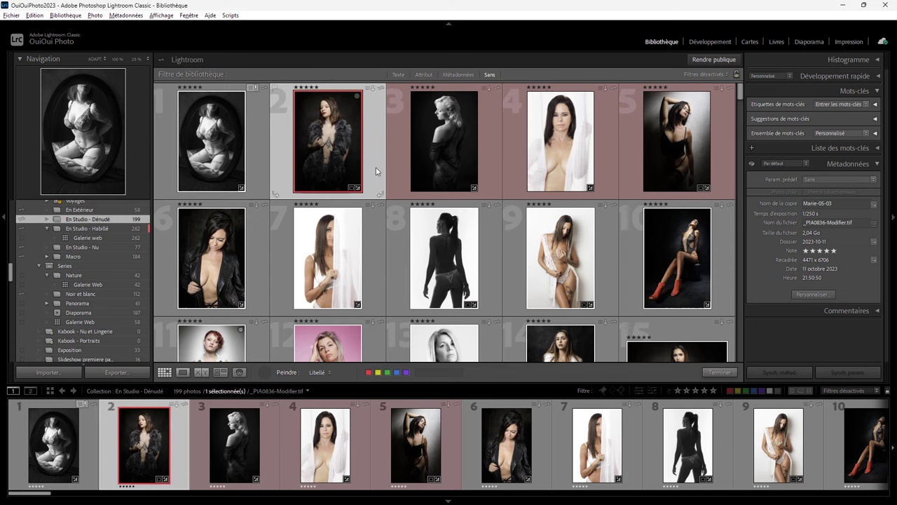
left_click(635, 157, "shift")
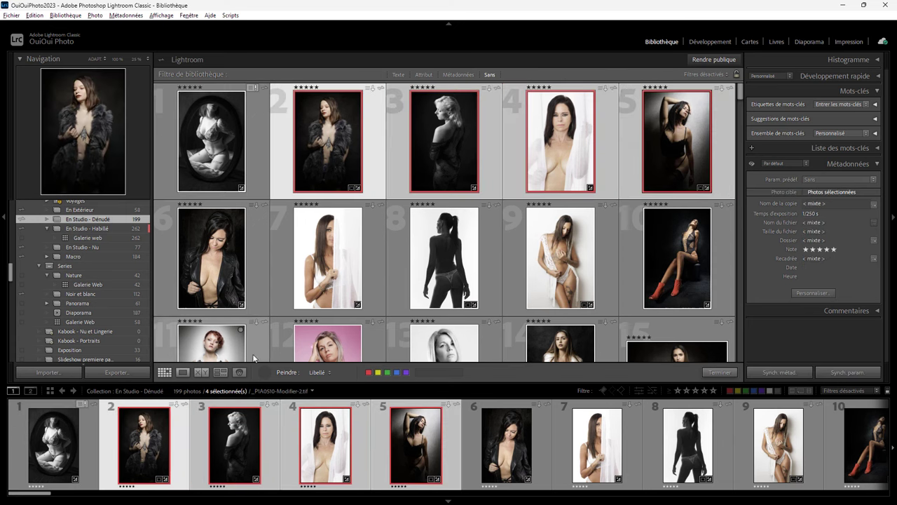
left_click(265, 374)
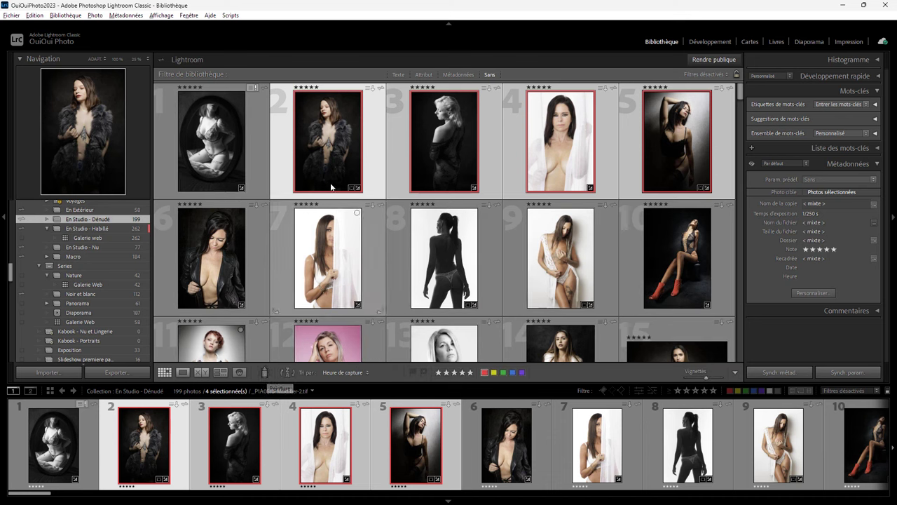
left_click(485, 373)
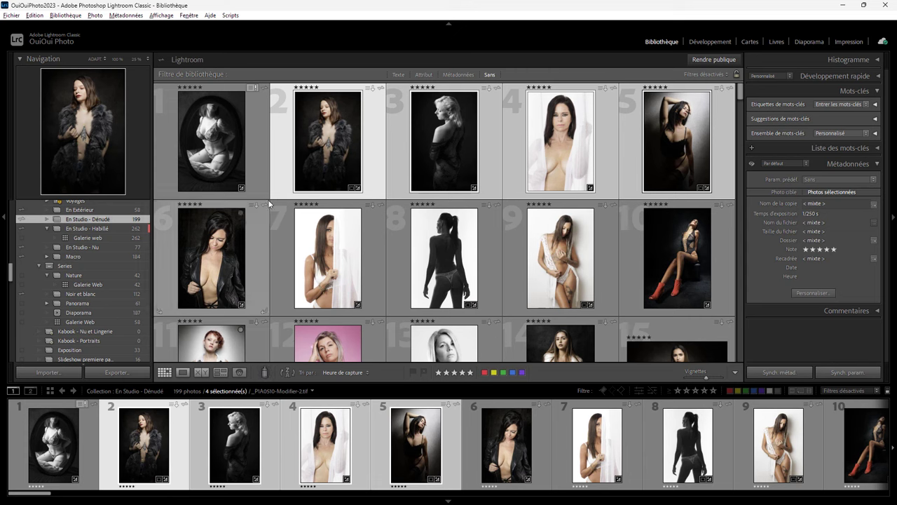
- Paint the red Libellé onto photos 2–5 with the Painter, then return it to the toolbar
left_click(256, 181)
left_click(266, 372)
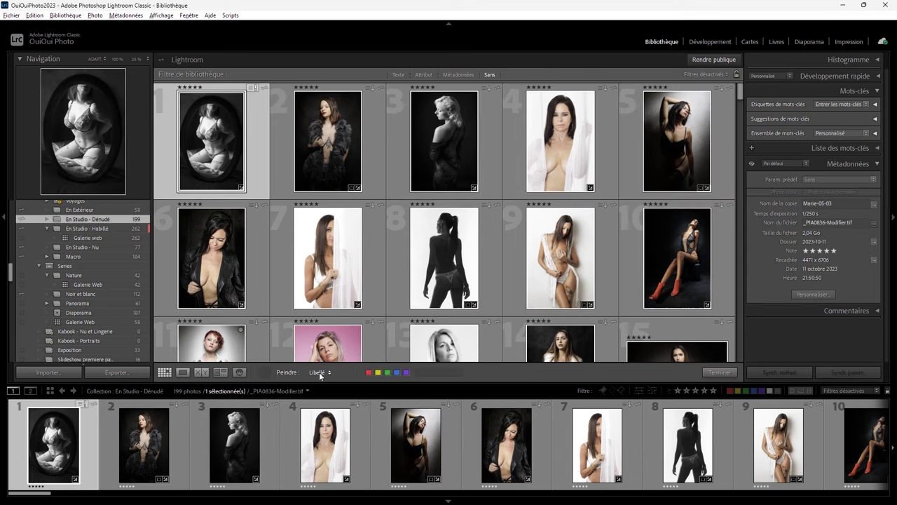
left_click(368, 372)
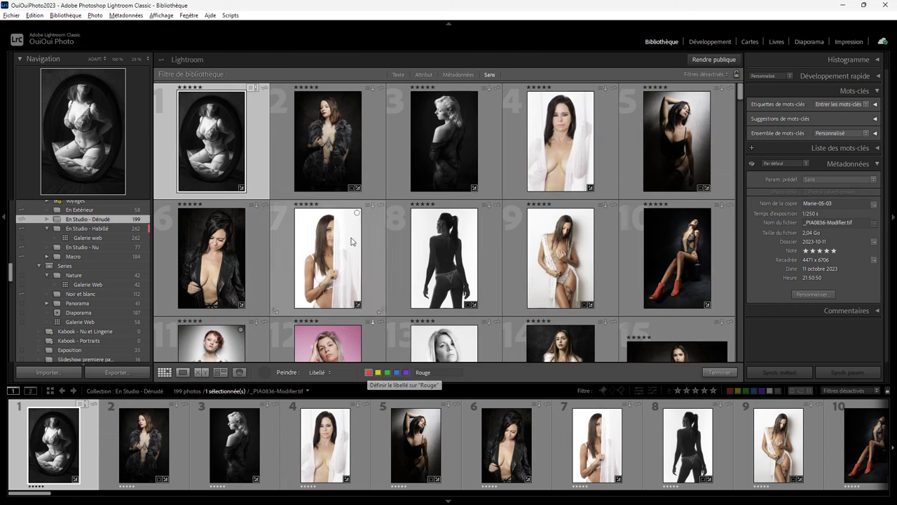
mouse_move(324, 146)
left_mouse_down()
mouse_move(673, 150)
mouse_move(657, 162)
left_mouse_up()
mouse_move(657, 161)
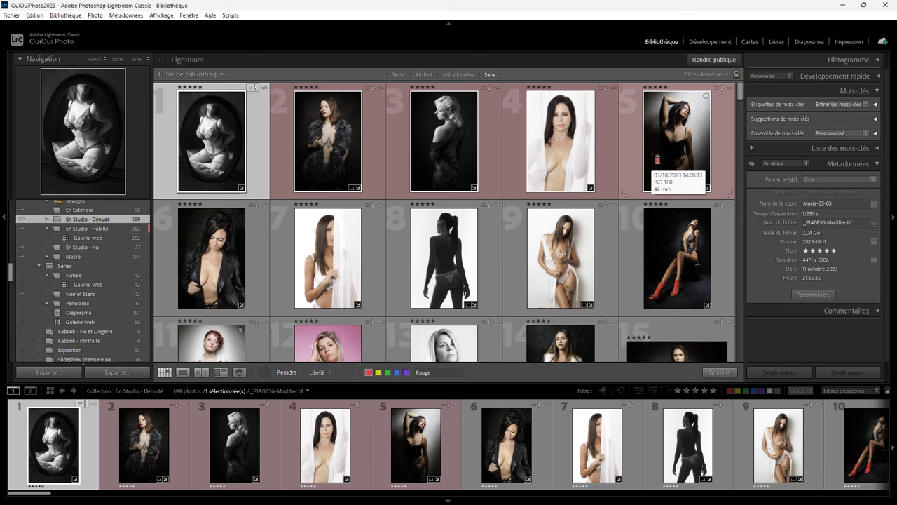
left_click(265, 372)
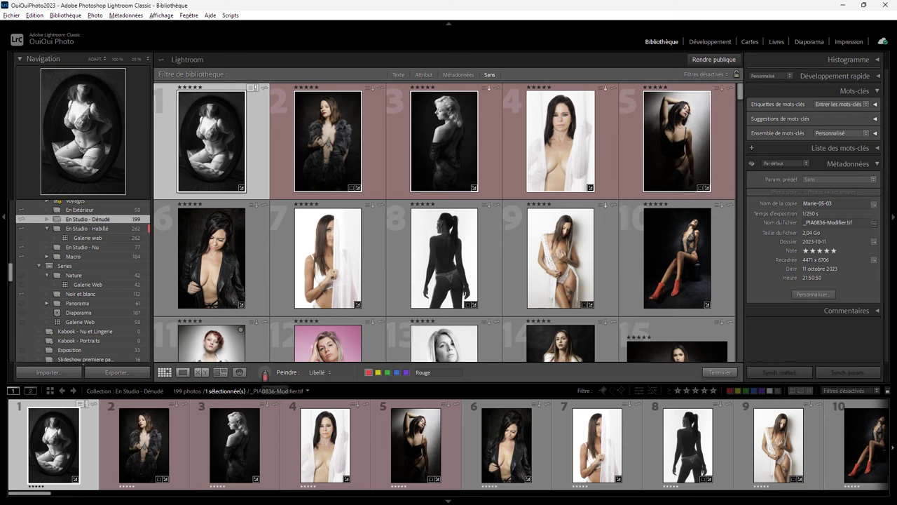
- Select photos 2–5 with Edition > Sélection par libellé de couleur > Rouge and remove their red label
left_click(36, 17)
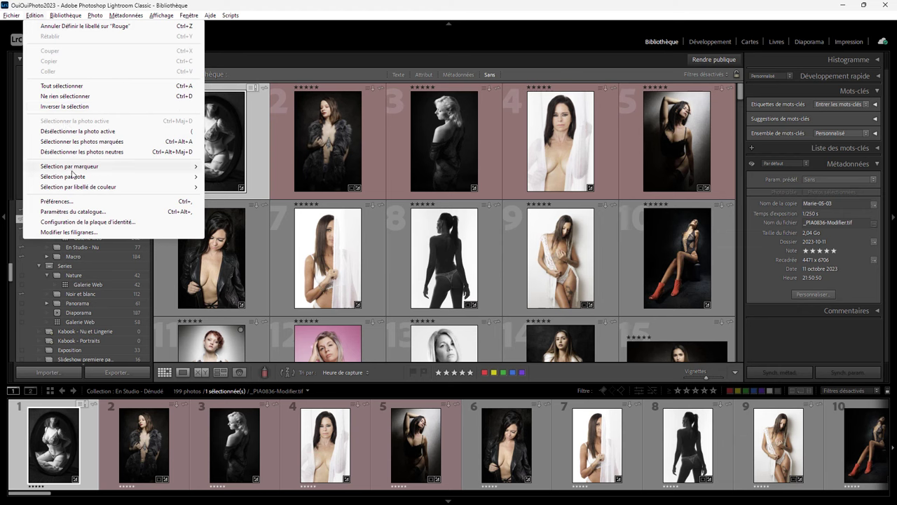
left_click(241, 188)
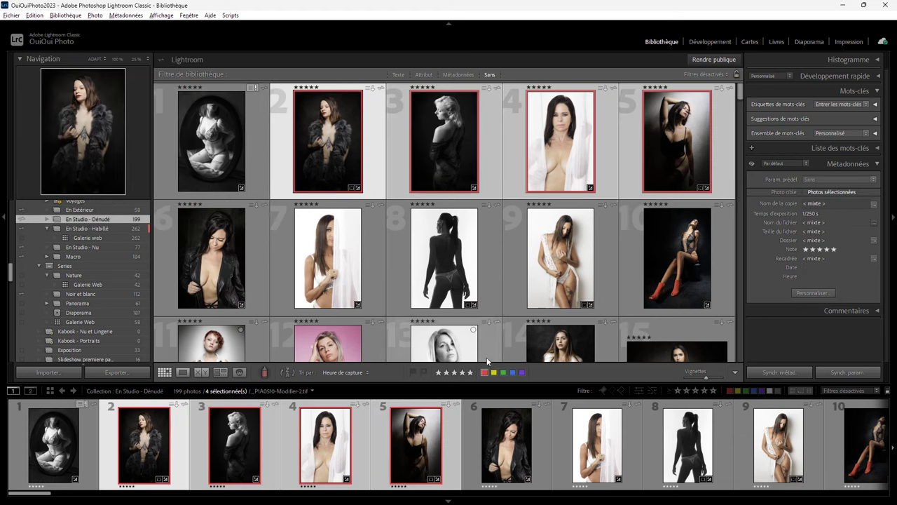
left_click(484, 372)
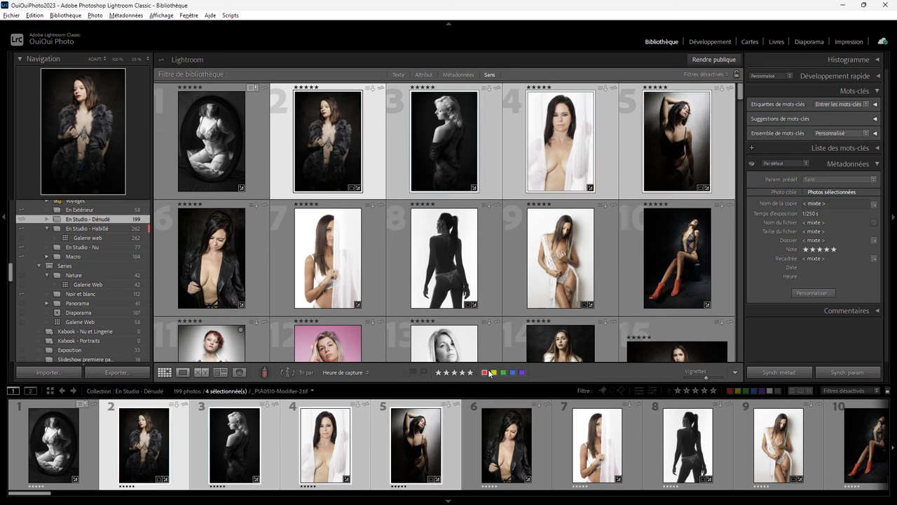